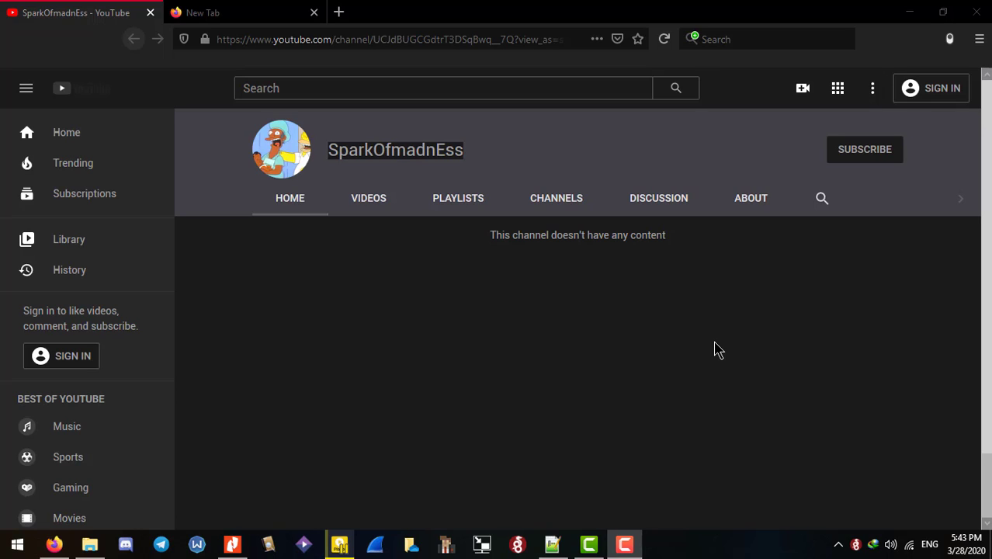
- Switch from the YouTube channel tab to a blank new Firefox tab
{"action": "double_click", "coordinate": [370, 149]}
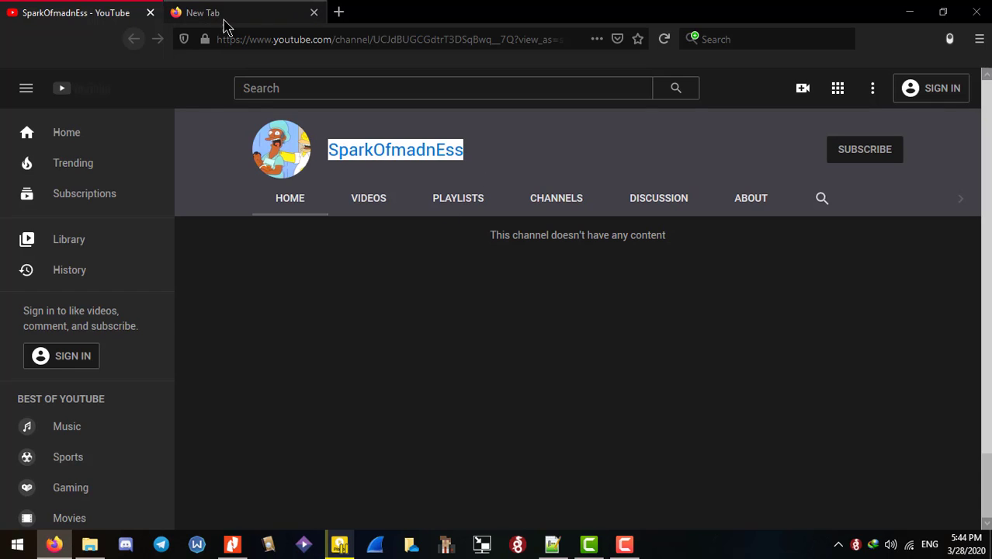
{"action": "left_click", "coordinate": [272, 12]}
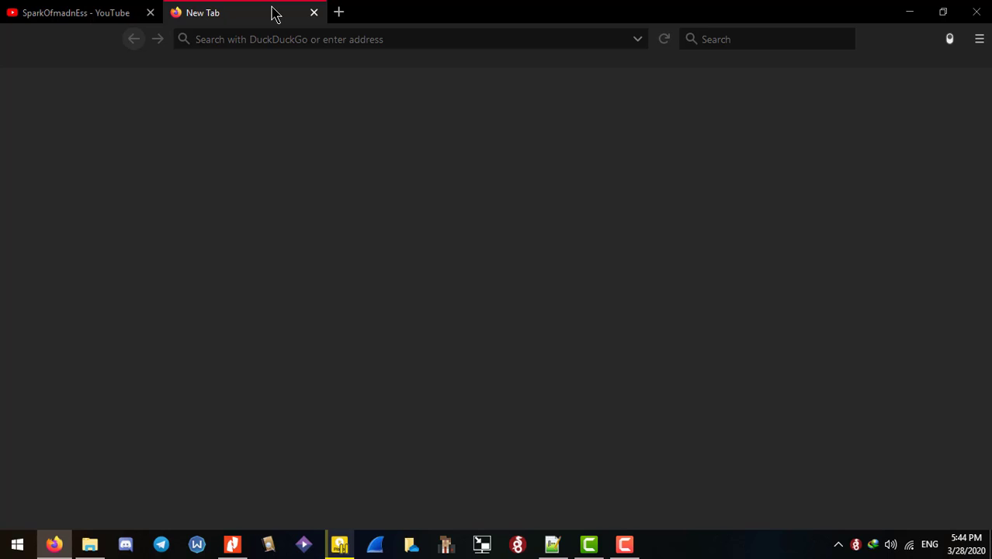
{"action": "type", "text": "1.1.1.1"}
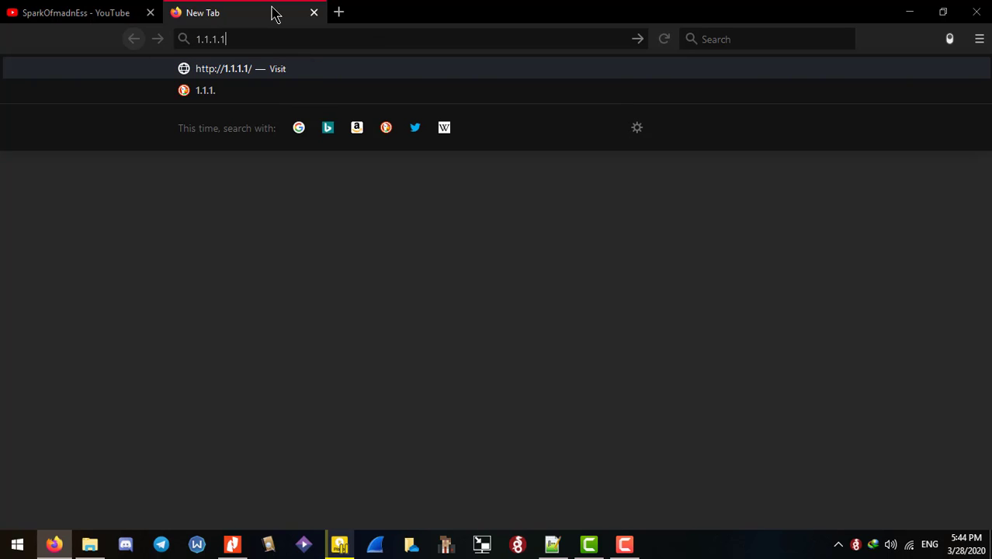
{"action": "key", "text": "Return"}
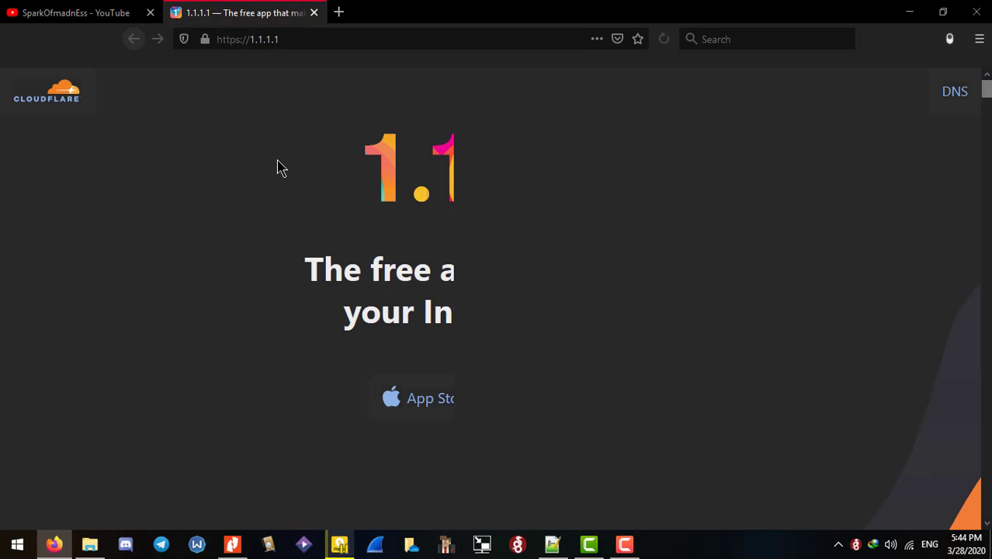
{"action": "left_click", "coordinate": [956, 43]}
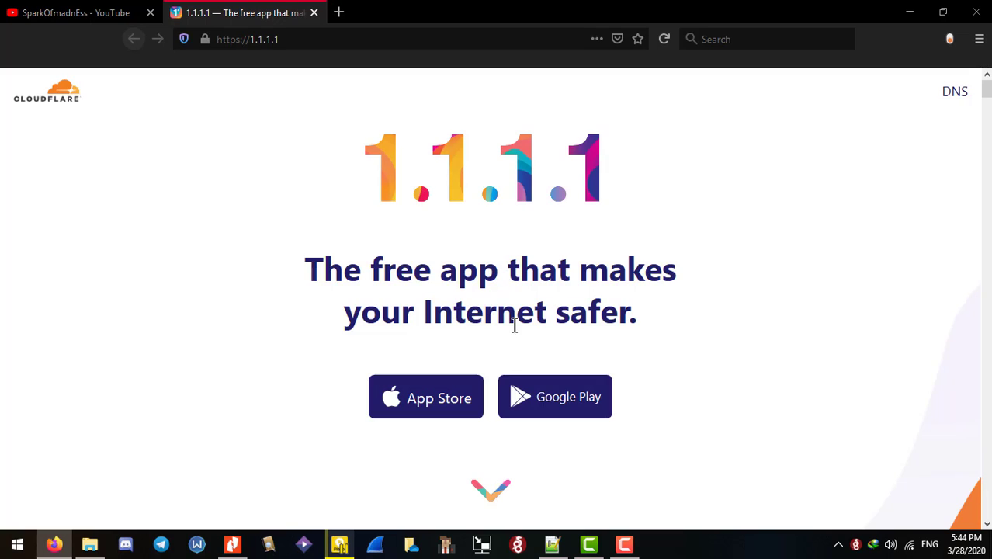
- Scroll the 1.1.1.1 app page down to bring its WARP section into view
{"action": "middle_click", "coordinate": [330, 197]}
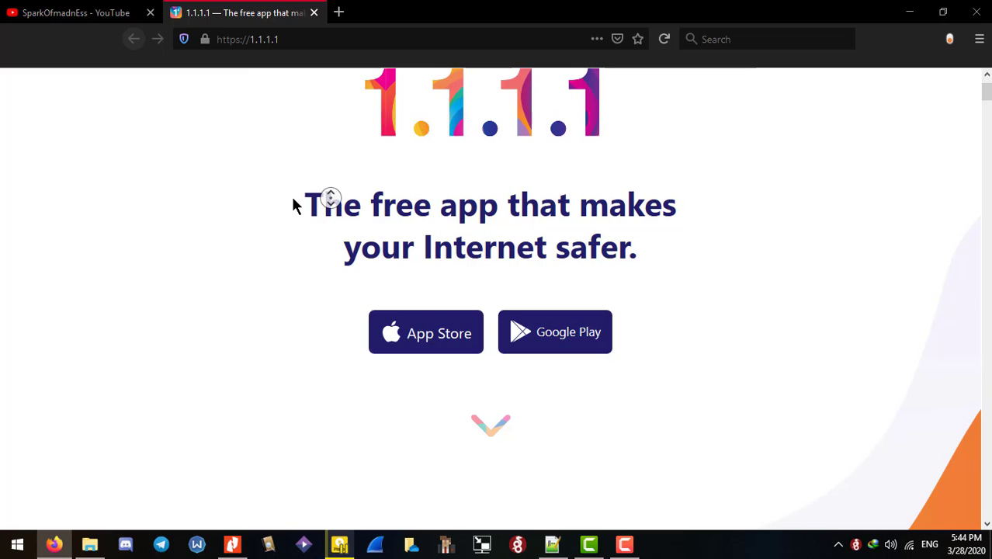
{"action": "scroll", "coordinate": [307, 163], "scroll_direction": "up", "scroll_amount": 3}
{"action": "left_click", "coordinate": [305, 162]}
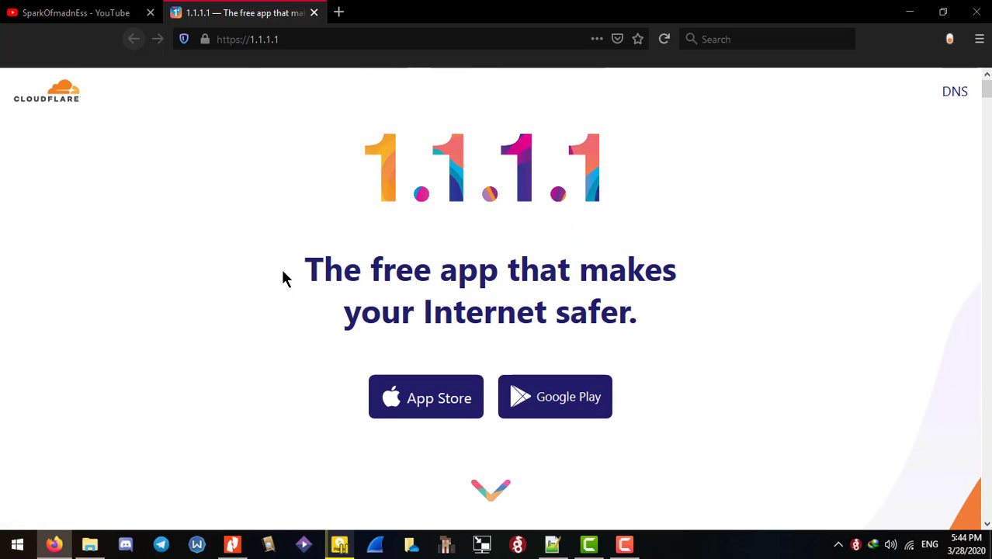
{"action": "middle_click", "coordinate": [285, 239]}
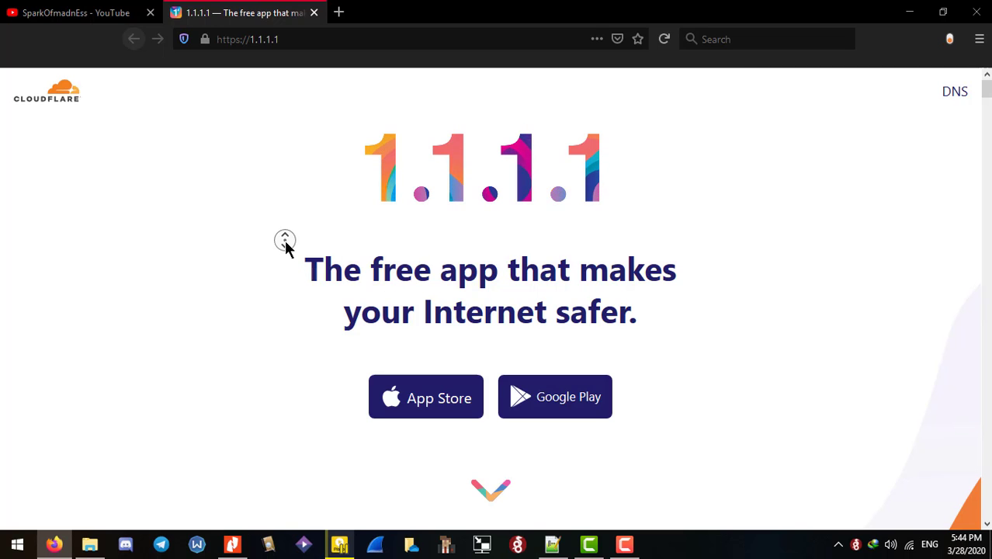
{"action": "scroll", "coordinate": [290, 284], "scroll_direction": "down", "scroll_amount": 10}
{"action": "scroll", "coordinate": [309, 289], "scroll_direction": "down", "scroll_amount": 5}
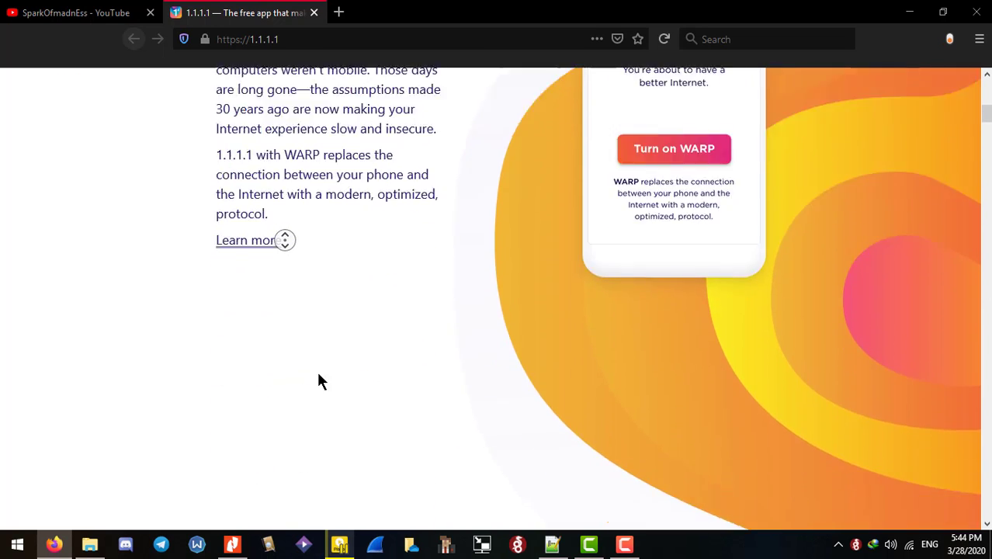
{"action": "scroll", "coordinate": [330, 216], "scroll_direction": "up", "scroll_amount": 5}
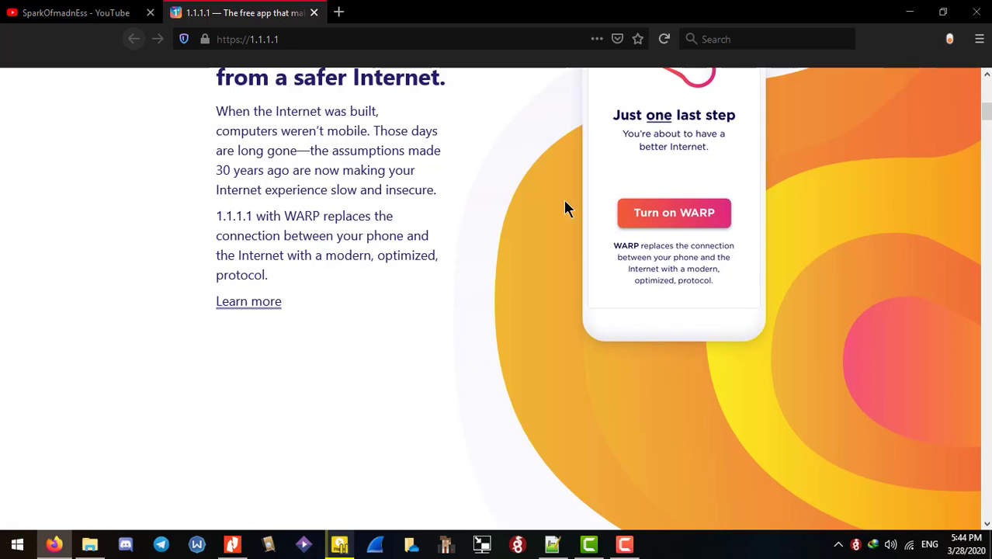
{"action": "left_click", "coordinate": [505, 215]}
{"action": "scroll", "coordinate": [466, 241], "scroll_direction": "up", "scroll_amount": 3}
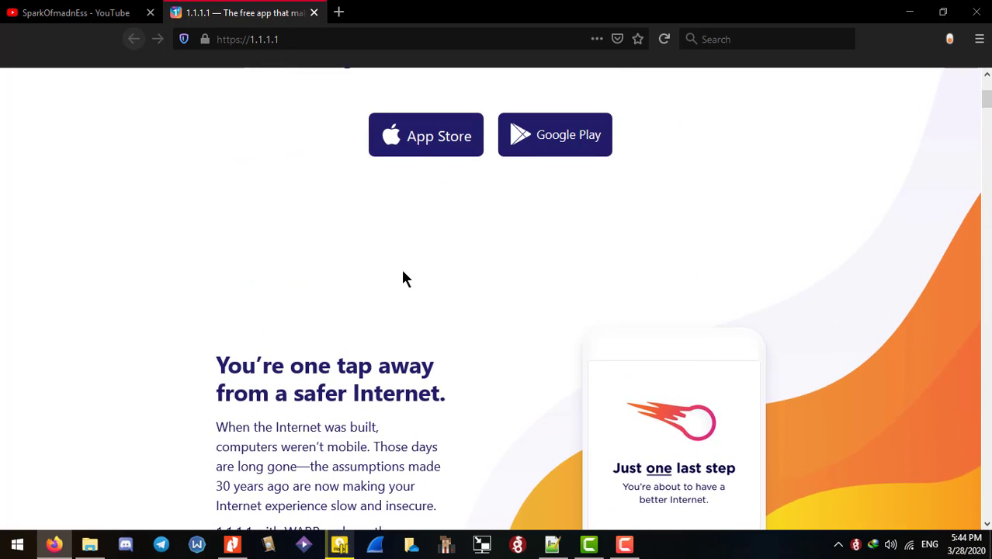
{"action": "scroll", "coordinate": [652, 266], "scroll_direction": "down", "scroll_amount": 2}
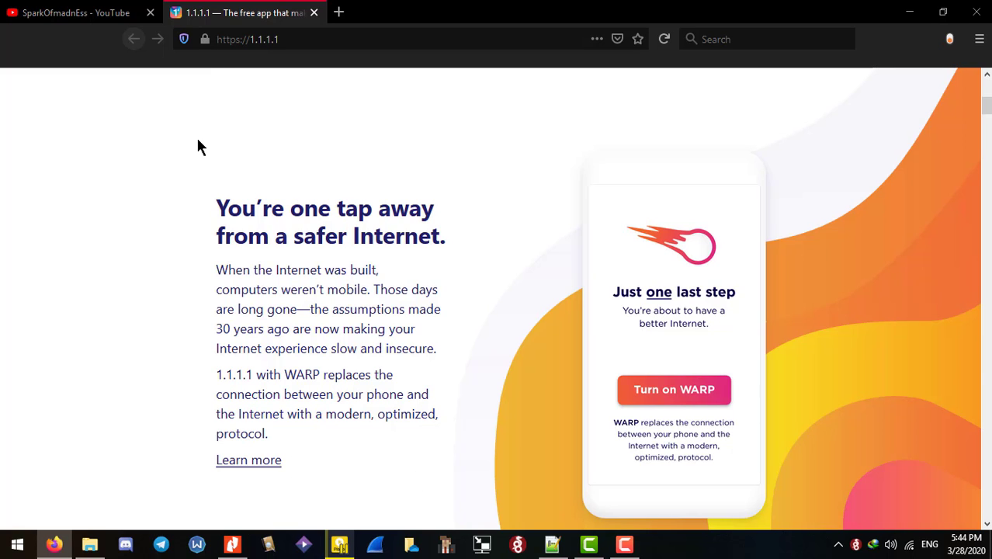
- Bring the Notepad++ setup notes forward and select the Node.js download URL on line 7
{"action": "left_click", "coordinate": [551, 544]}
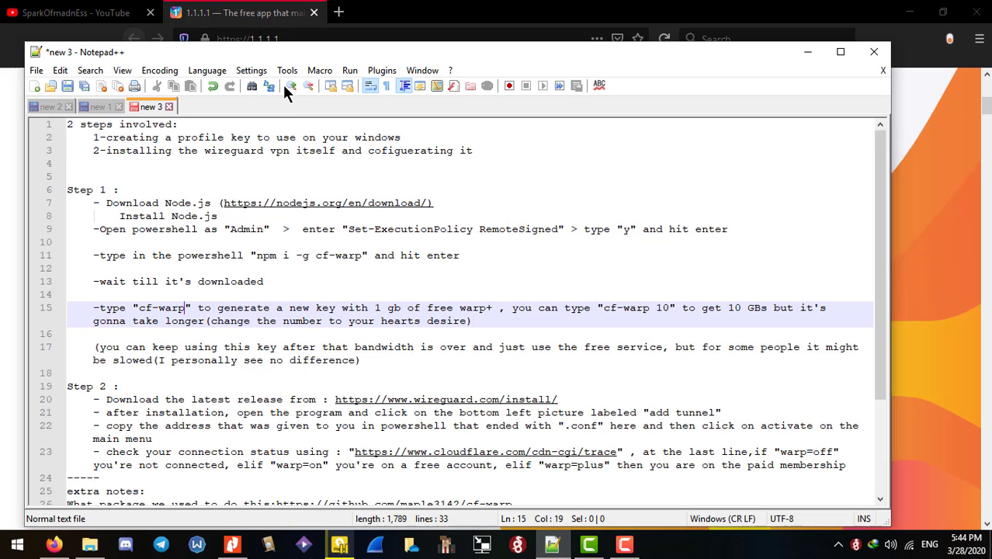
{"action": "left_click_drag", "start_coordinate": [264, 53], "coordinate": [260, 23]}
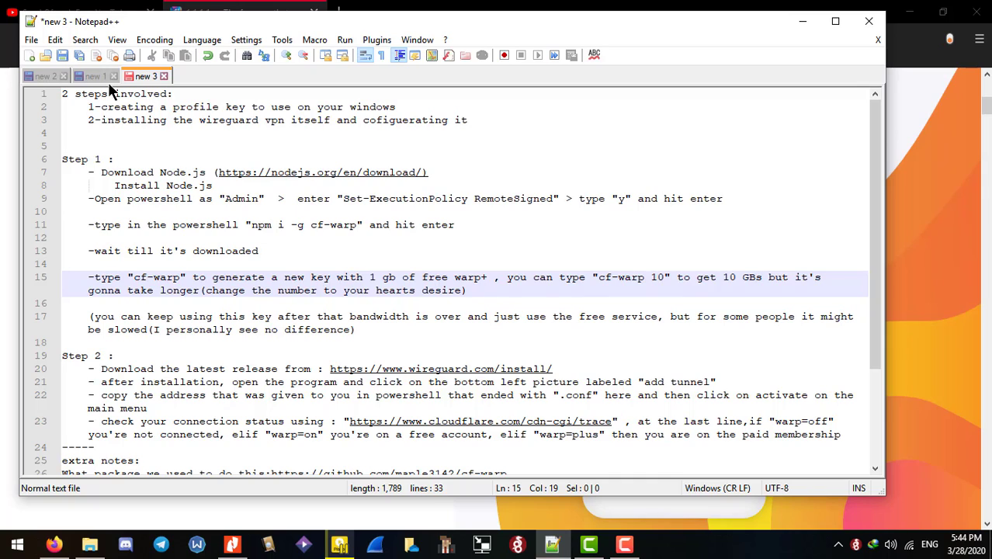
{"action": "left_click_drag", "start_coordinate": [64, 93], "coordinate": [96, 94]}
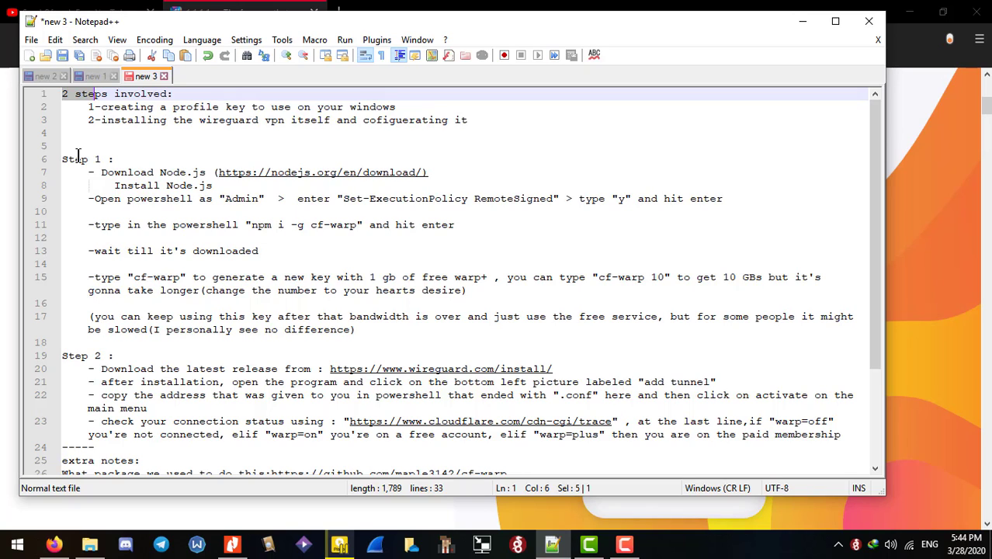
{"action": "left_click", "coordinate": [133, 172]}
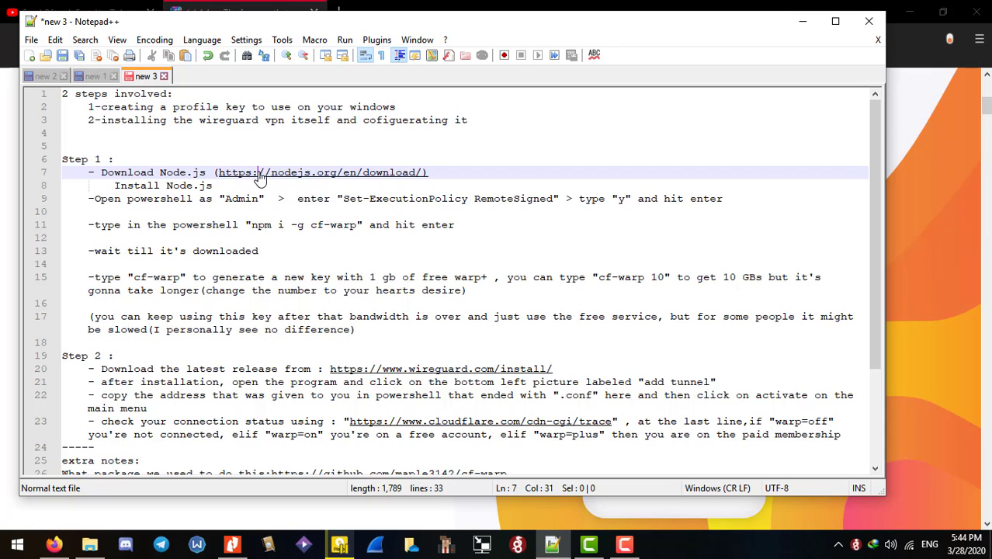
{"action": "left_click_drag", "start_coordinate": [220, 174], "coordinate": [402, 181]}
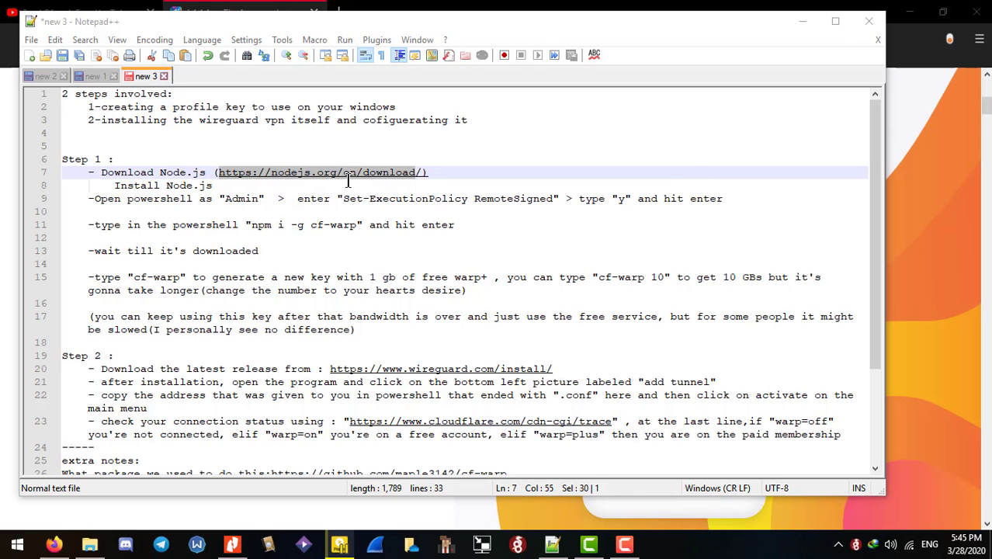
- Close the mistakenly pasted Firefox tab and reselect the nodejs.org download URL on line 7
{"action": "left_click", "coordinate": [351, 12]}
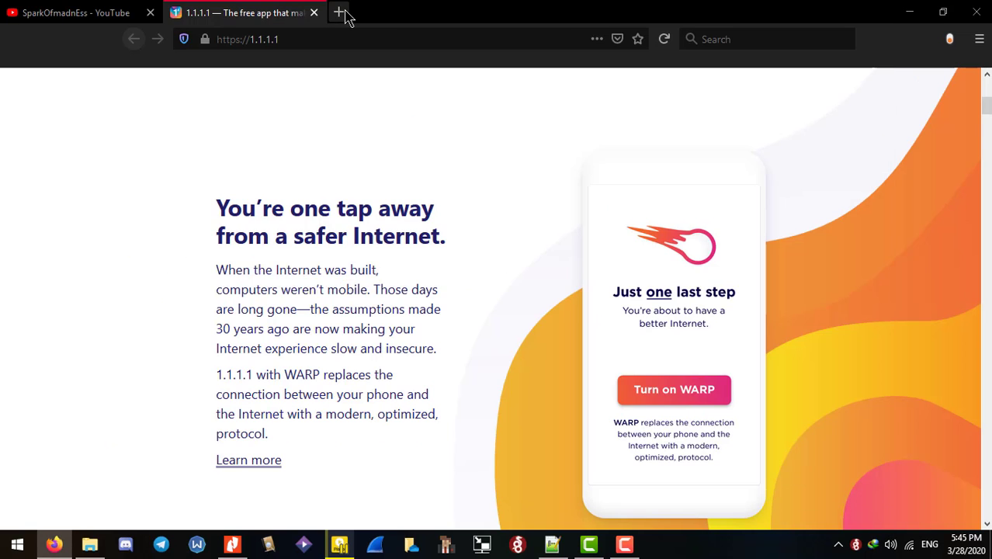
{"action": "left_click", "coordinate": [343, 15]}
{"action": "type", "text": "https://www.youtube.com/channel/UCJdBUGCGdtrT3DSqBwq__7Q?view_as=subscriber"}
{"action": "key", "text": "Return"}
{"action": "key", "text": "ctrl+w"}
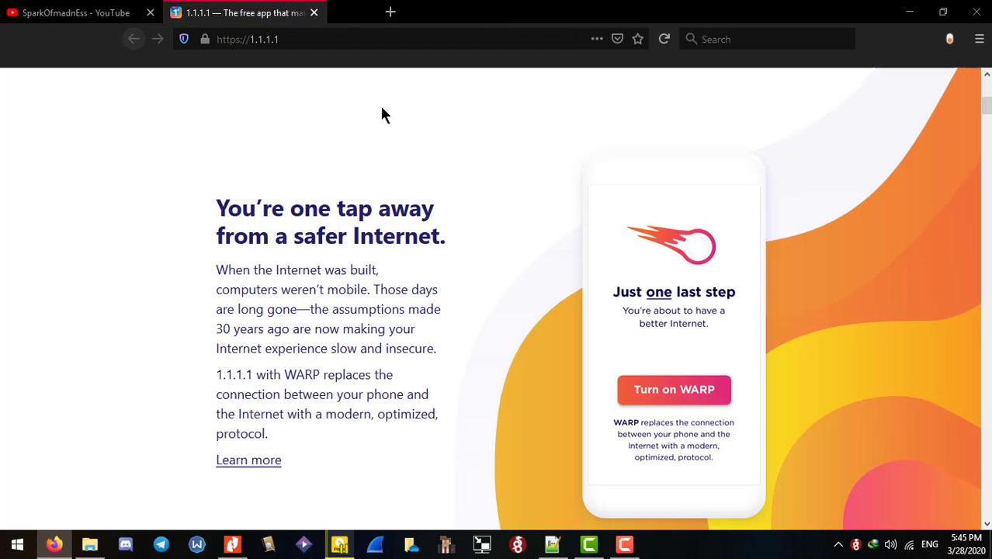
{"action": "left_click", "coordinate": [552, 543]}
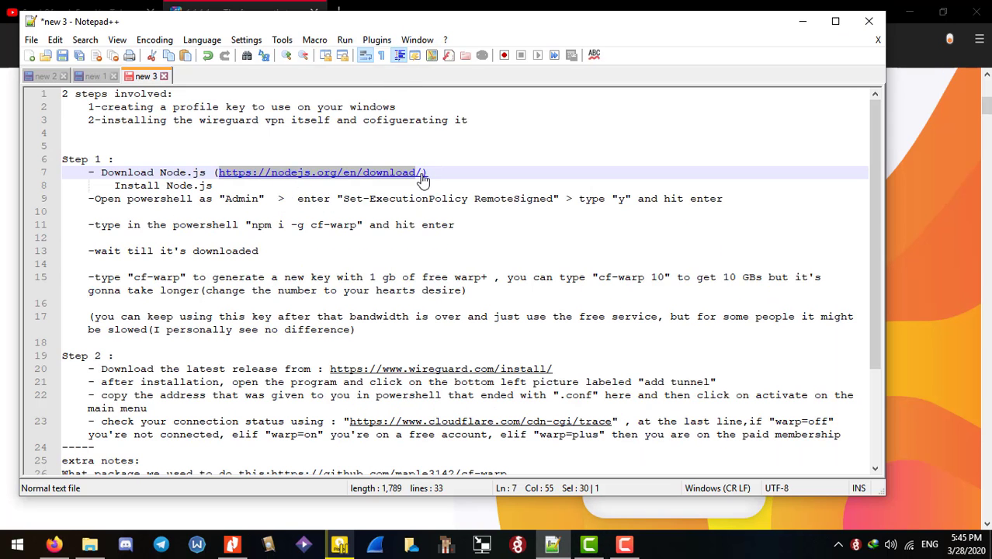
{"action": "left_click_drag", "start_coordinate": [423, 173], "coordinate": [216, 178]}
- Open the copied nodejs.org/en/download URL in a new Firefox tab
{"action": "key", "text": "ctrl+c"}
{"action": "left_click", "coordinate": [268, 8]}
{"action": "left_click", "coordinate": [344, 13]}
{"action": "key", "text": "ctrl+v"}
{"action": "key", "text": "Return"}
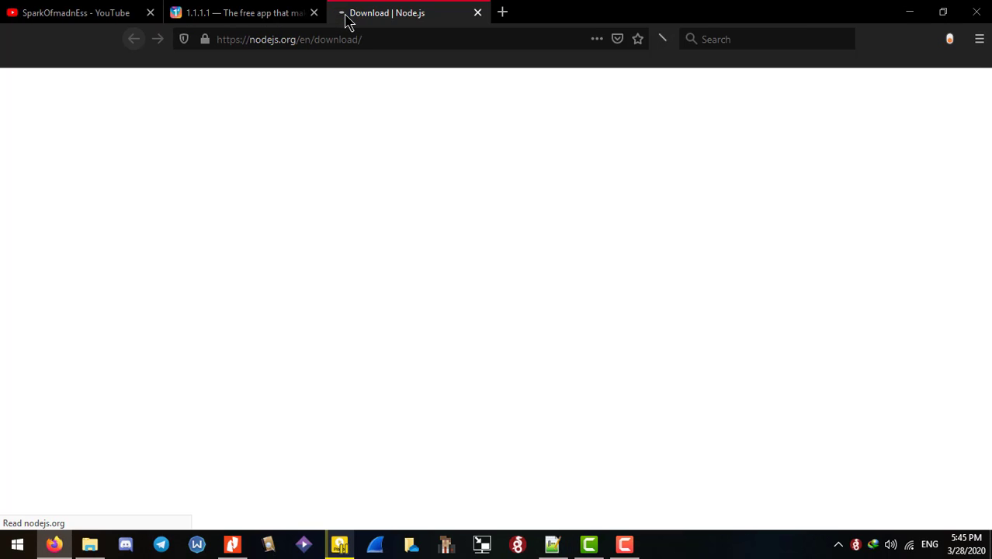
- Start the 64-bit Windows Installer download for LTS 12.16.1, then cancel it
{"action": "scroll", "coordinate": [372, 288], "scroll_direction": "down", "scroll_amount": 1}
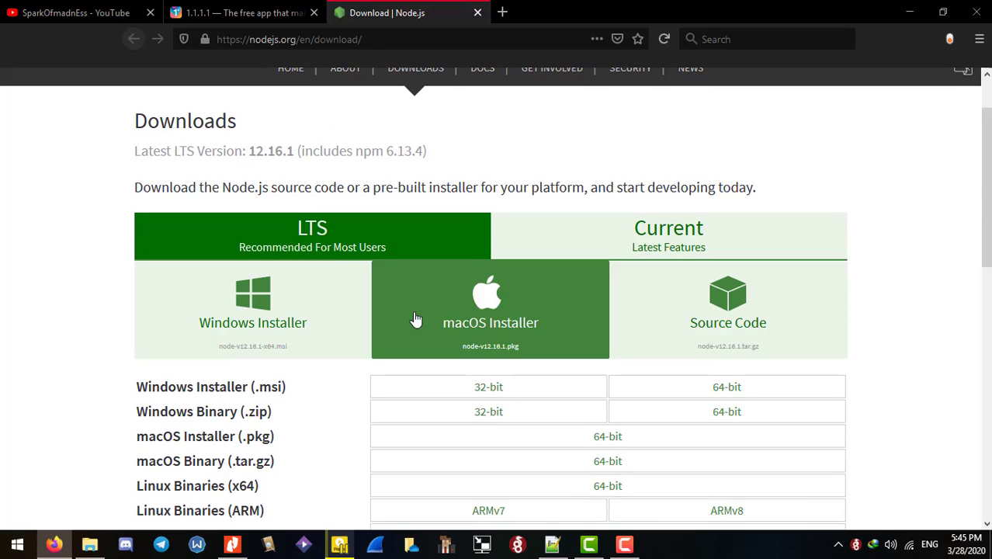
{"action": "middle_click", "coordinate": [62, 192]}
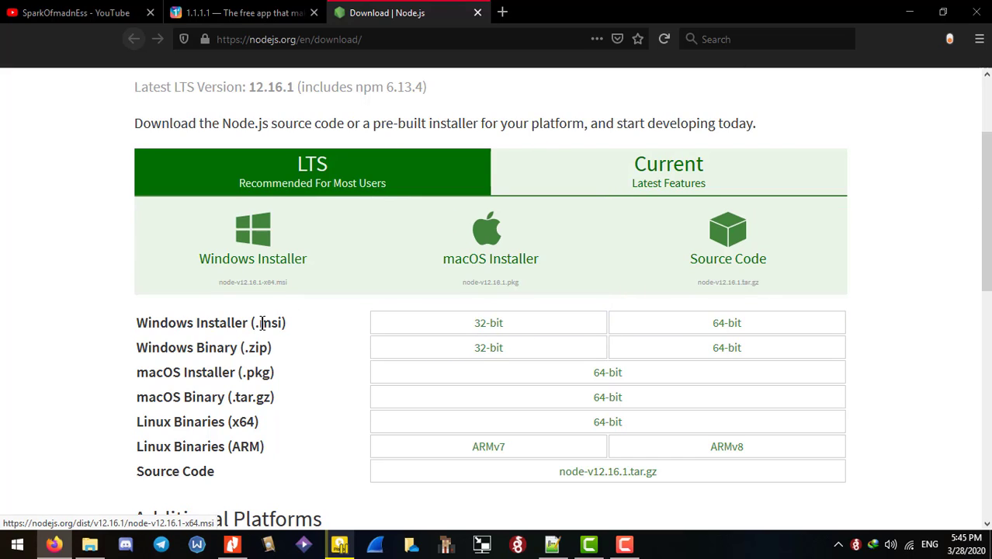
{"action": "left_click_drag", "start_coordinate": [219, 322], "coordinate": [278, 323]}
{"action": "left_click", "coordinate": [726, 329]}
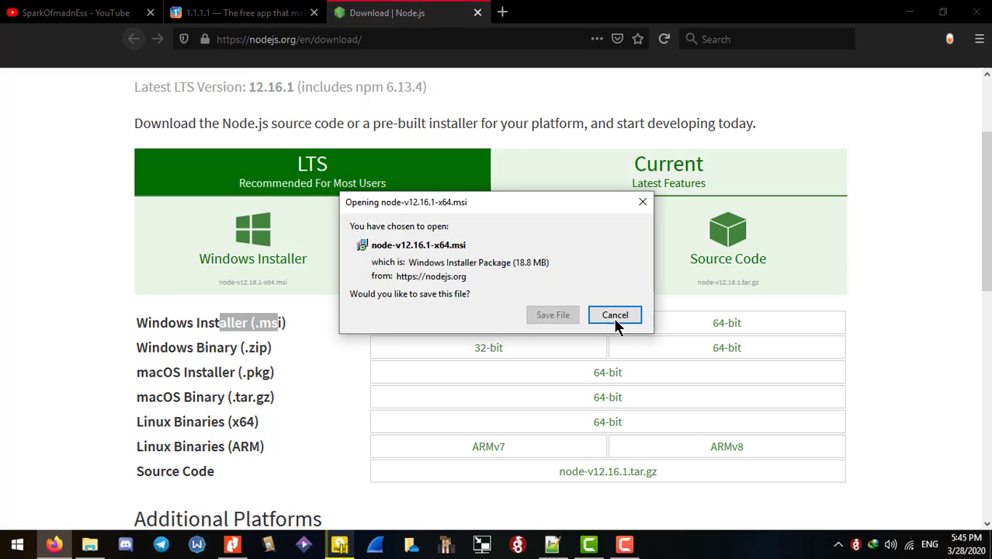
{"action": "left_click", "coordinate": [615, 315]}
{"action": "left_click", "coordinate": [552, 544]}
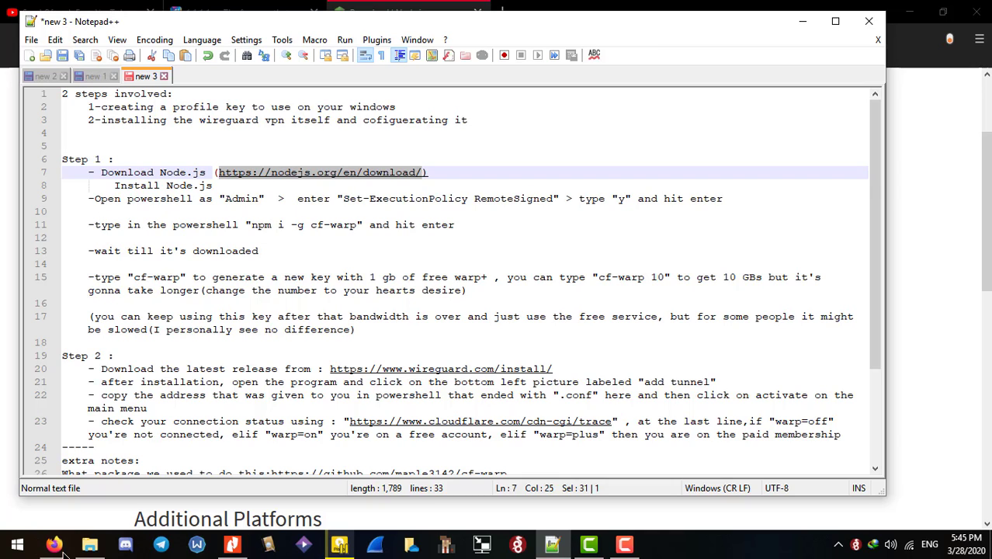
- Open Windows PowerShell (Admin) from the Win+X power-user menu
{"action": "right_click", "coordinate": [17, 543]}
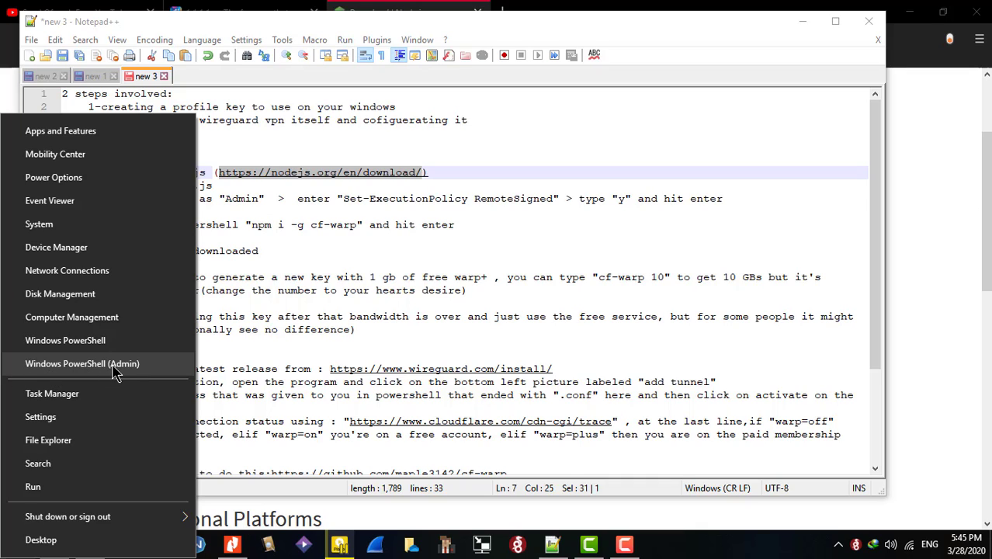
{"action": "left_click", "coordinate": [259, 329]}
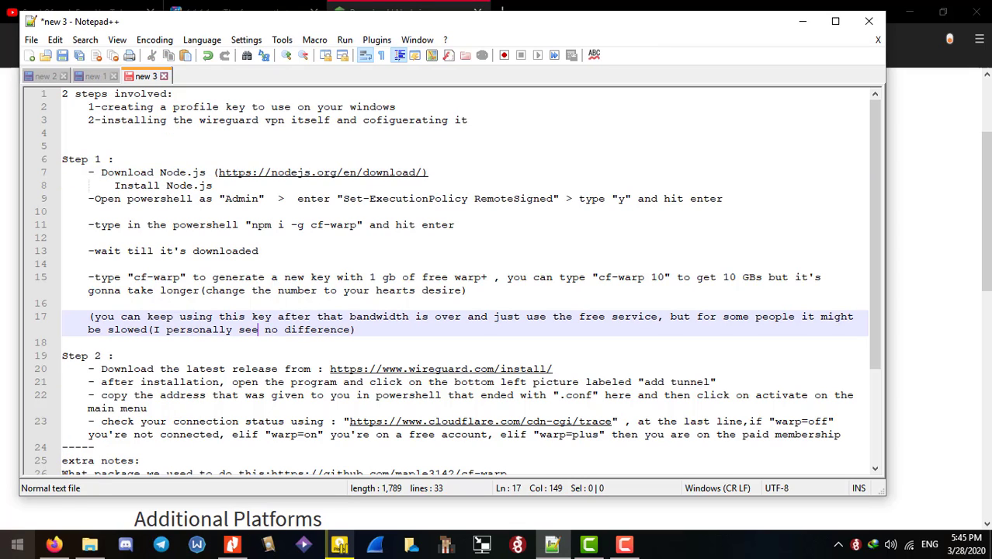
{"action": "right_click", "coordinate": [12, 539]}
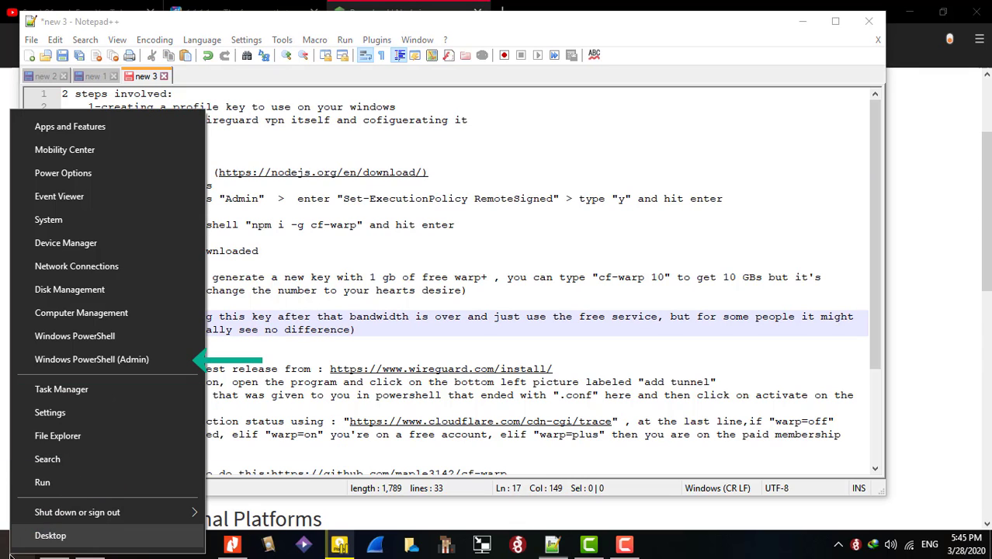
{"action": "left_click", "coordinate": [104, 360]}
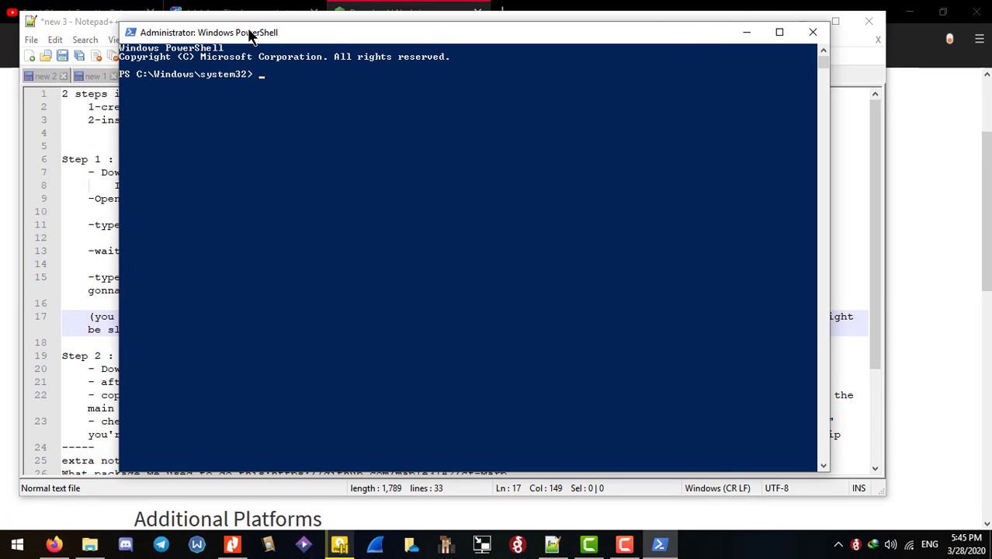
- Copy the 'Set-ExecutionPolicy RemoteSigned' command from the setup notes
{"action": "left_click_drag", "start_coordinate": [249, 31], "coordinate": [549, 89]}
{"action": "left_click", "coordinate": [331, 199]}
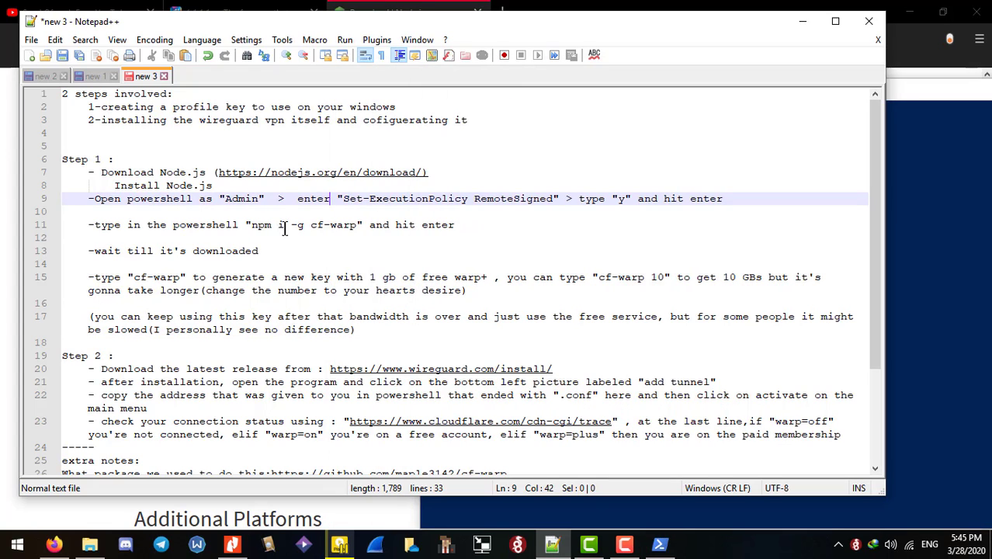
{"action": "left_click_drag", "start_coordinate": [344, 199], "coordinate": [553, 199]}
{"action": "right_click", "coordinate": [513, 201]}
{"action": "left_click", "coordinate": [570, 225]}
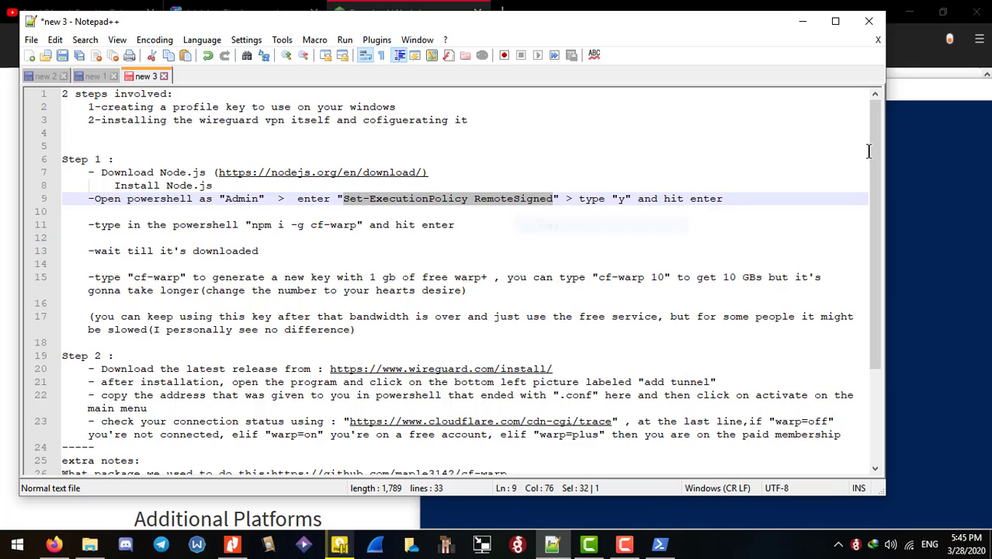
{"action": "left_click", "coordinate": [909, 116]}
{"action": "left_click_drag", "start_coordinate": [572, 90], "coordinate": [798, 136]}
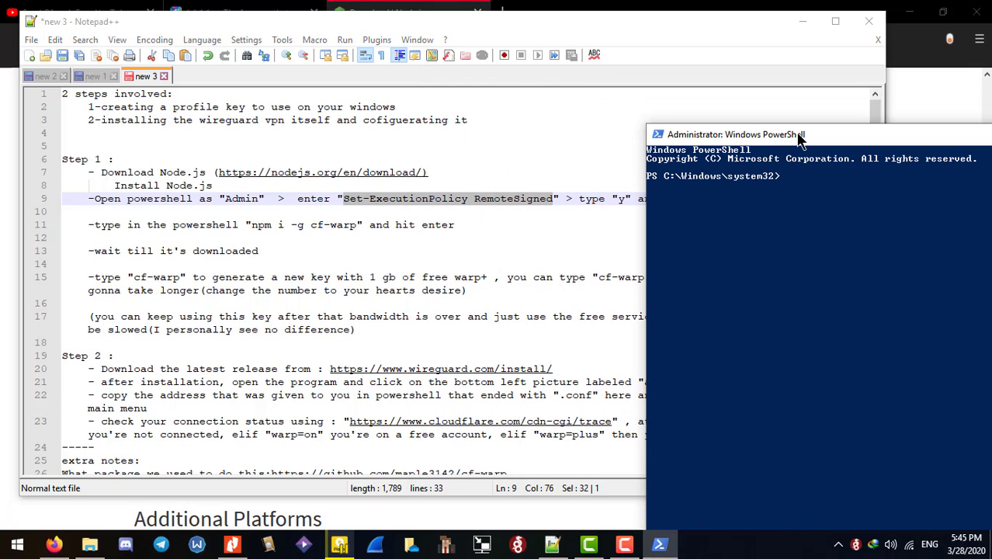
{"action": "left_click", "coordinate": [356, 206]}
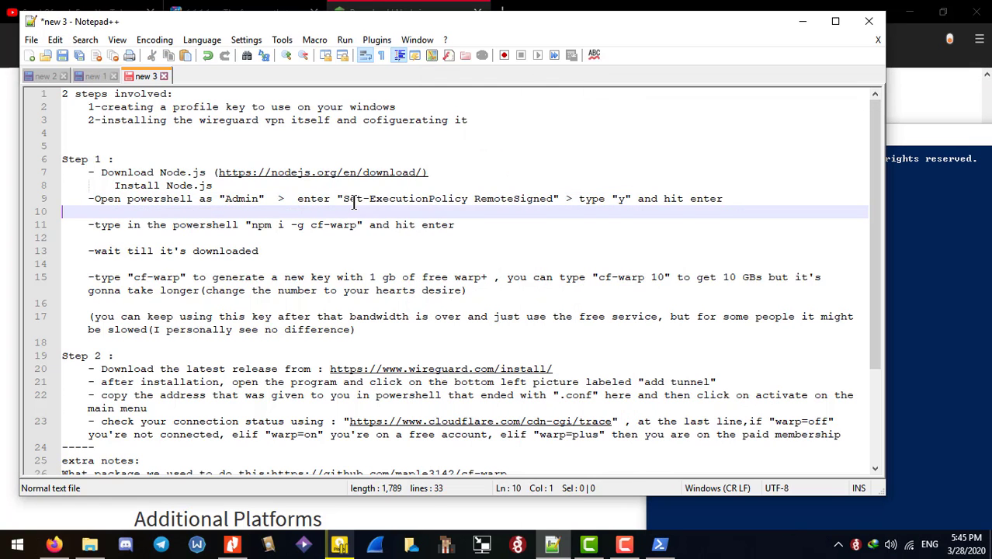
{"action": "left_click_drag", "start_coordinate": [343, 199], "coordinate": [553, 199]}
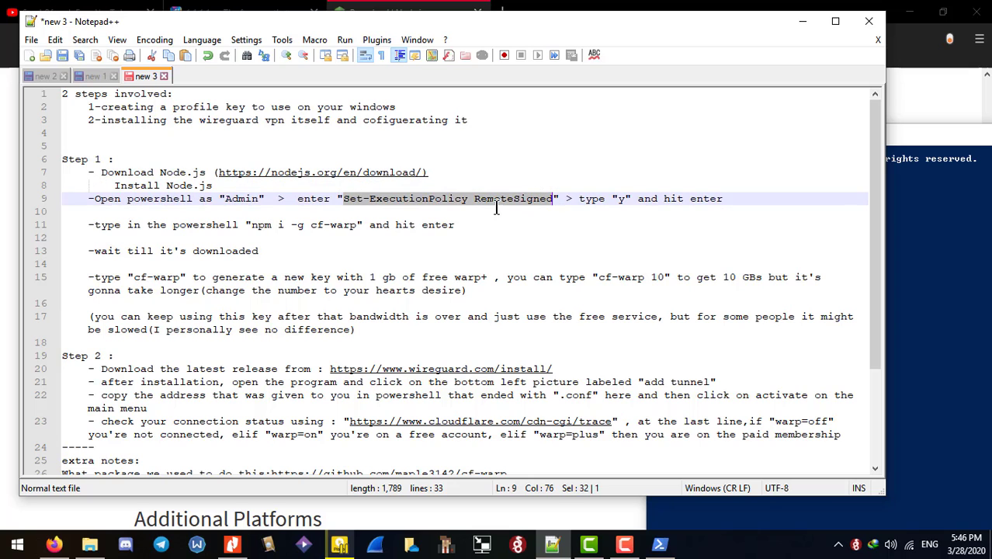
{"action": "right_click", "coordinate": [400, 200]}
{"action": "left_click", "coordinate": [441, 228]}
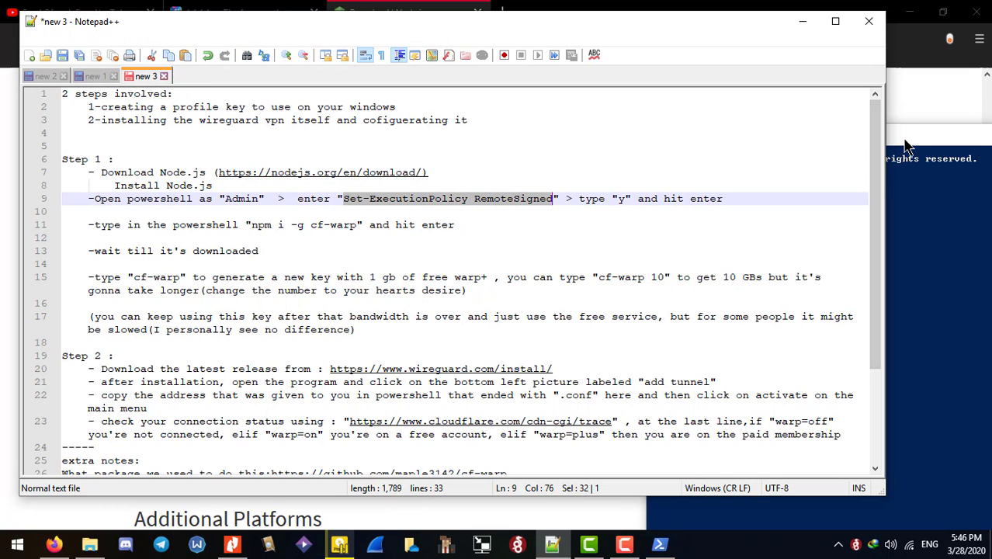
- Paste Set-ExecutionPolicy RemoteSigned at the PowerShell prompt and run it
{"action": "left_click_drag", "start_coordinate": [908, 148], "coordinate": [677, 87]}
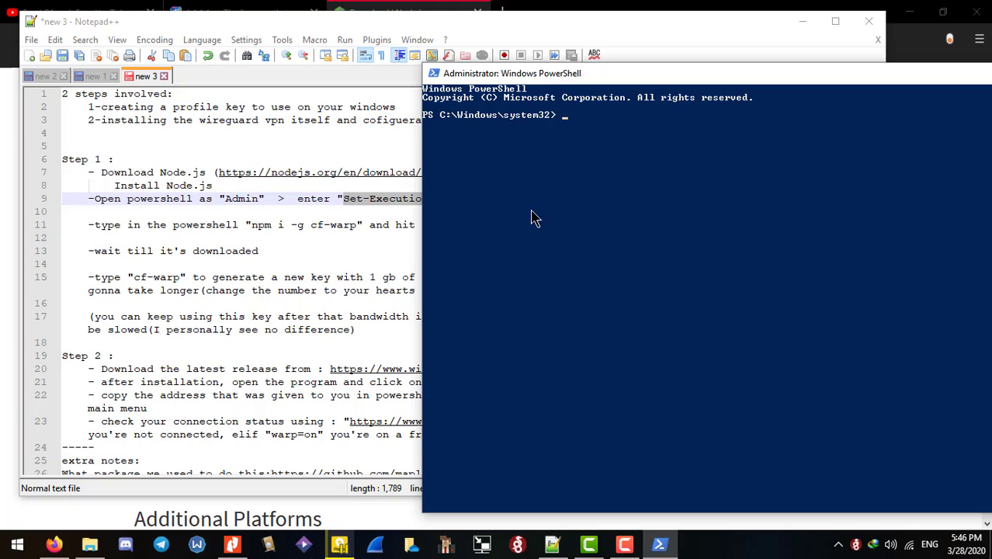
{"action": "right_click", "coordinate": [584, 133]}
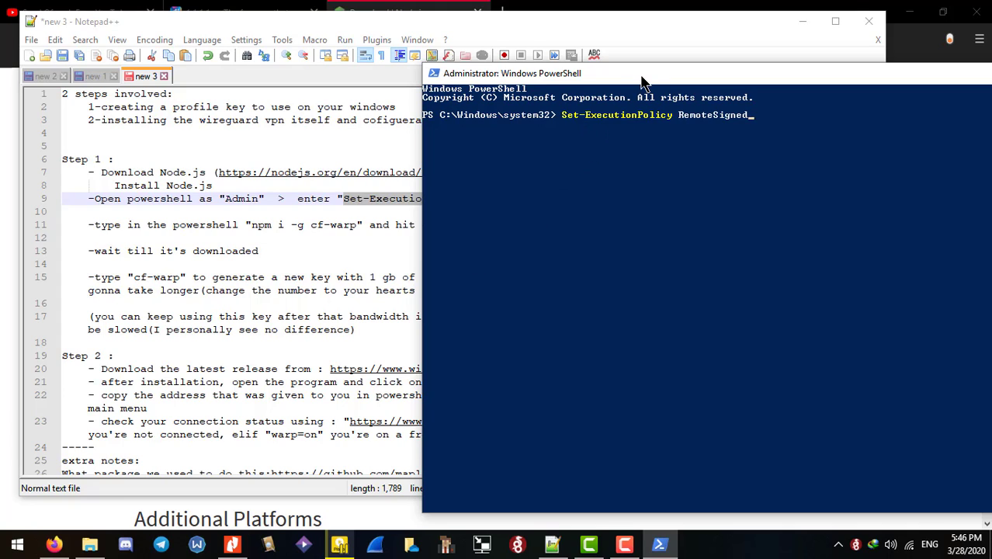
{"action": "left_click_drag", "start_coordinate": [643, 81], "coordinate": [605, 105]}
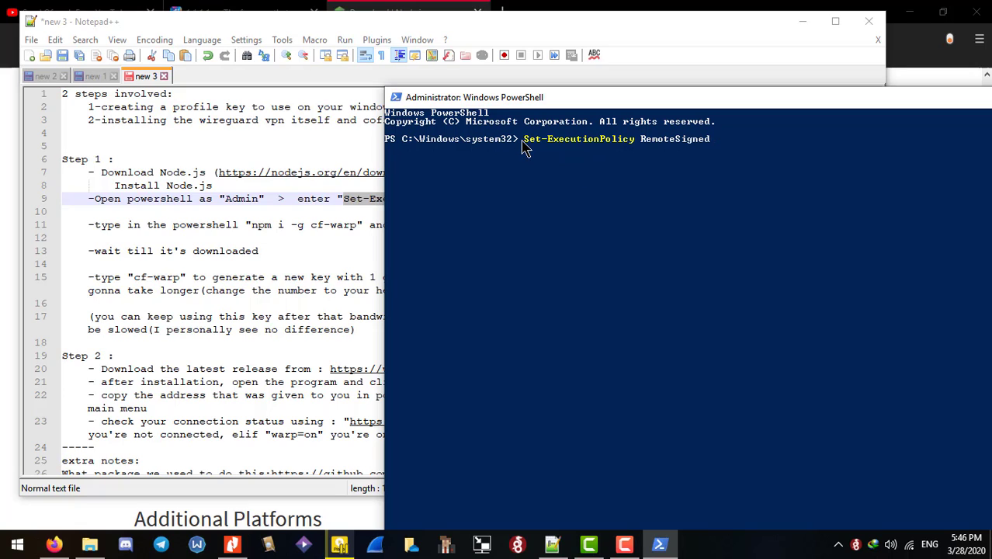
{"action": "key", "text": "BackSpace"}
{"action": "key", "text": "BackSpace"}
{"action": "key", "text": "BackSpace"}
{"action": "key", "text": "BackSpace"}
{"action": "key", "text": "BackSpace"}
{"action": "key", "text": "BackSpace"}
{"action": "key", "text": "BackSpace"}
{"action": "key", "text": "BackSpace"}
{"action": "key", "text": "BackSpace"}
{"action": "key", "text": "BackSpace"}
{"action": "key", "text": "BackSpace"}
{"action": "key", "text": "BackSpace"}
{"action": "key", "text": "BackSpace"}
{"action": "key", "text": "BackSpace"}
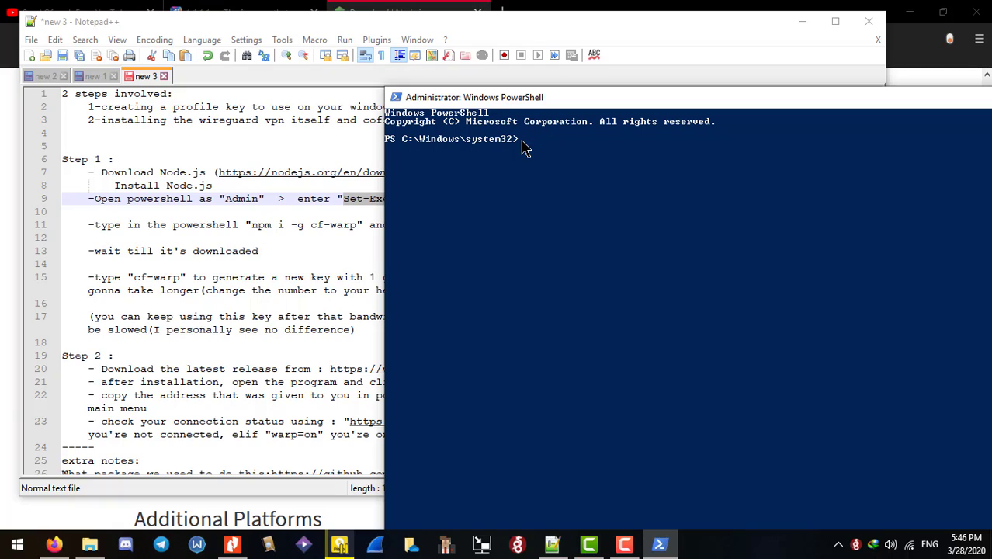
{"action": "key", "text": "ctrl+v"}
{"action": "key", "text": "Escape"}
{"action": "key", "text": "ctrl+v"}
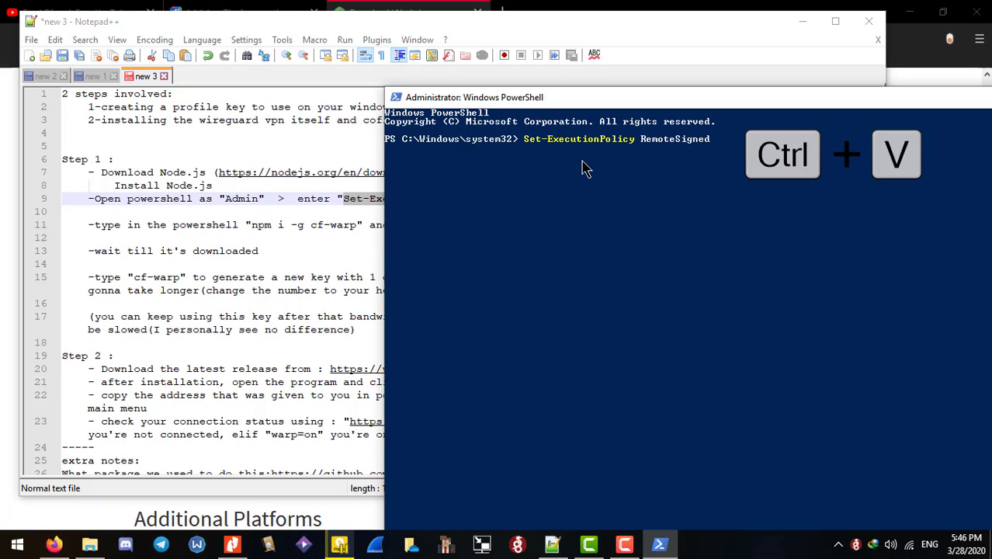
{"action": "key", "text": "Return"}
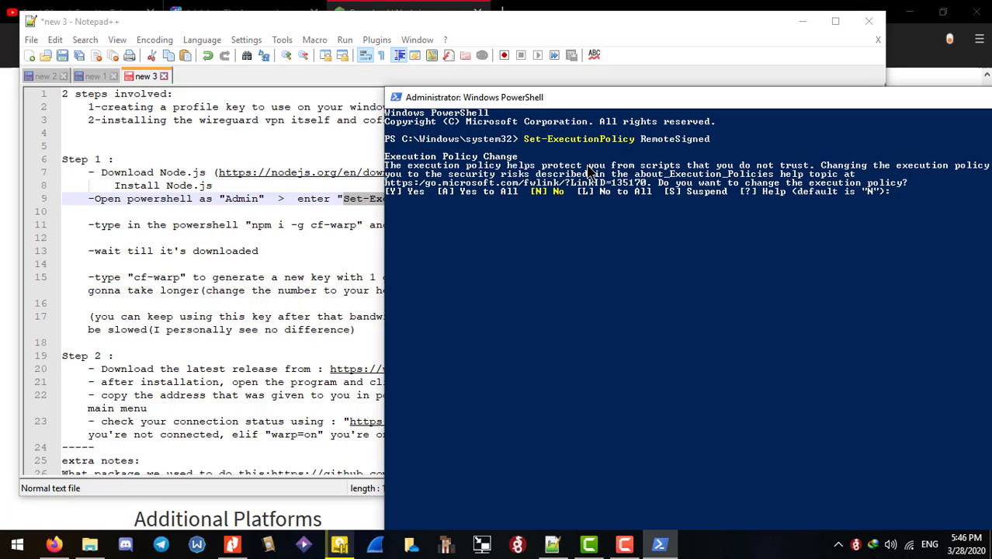
- Answer y to the execution policy confirmation and accept it
{"action": "type", "text": "y"}
{"action": "left_click_drag", "start_coordinate": [474, 100], "coordinate": [656, 225]}
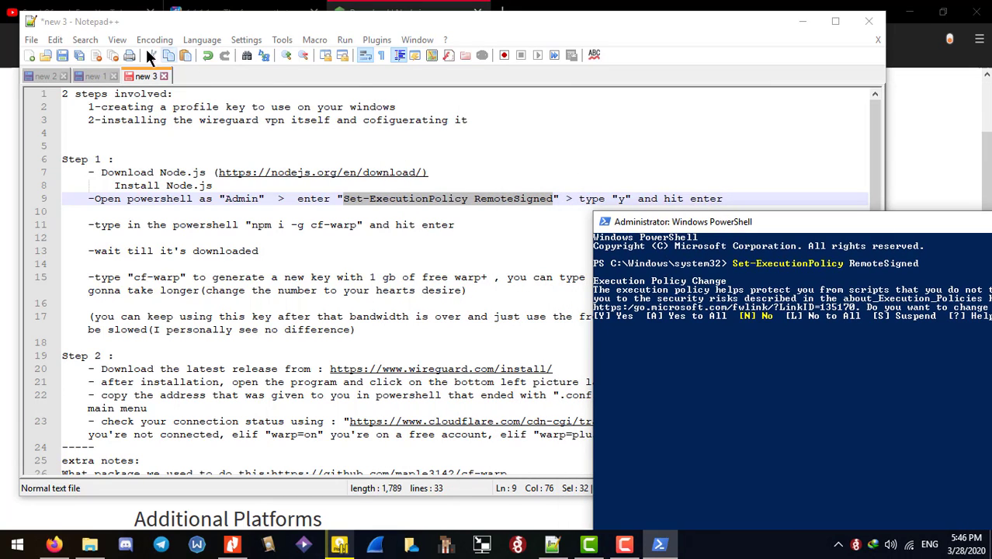
{"action": "left_click", "coordinate": [117, 40]}
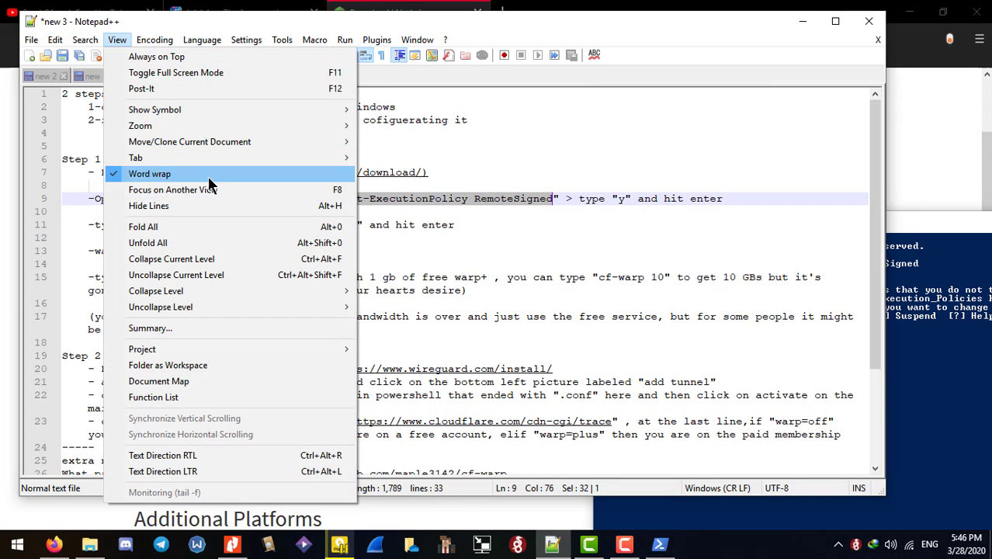
{"action": "left_click", "coordinate": [210, 186]}
{"action": "left_click_drag", "start_coordinate": [610, 201], "coordinate": [619, 203]}
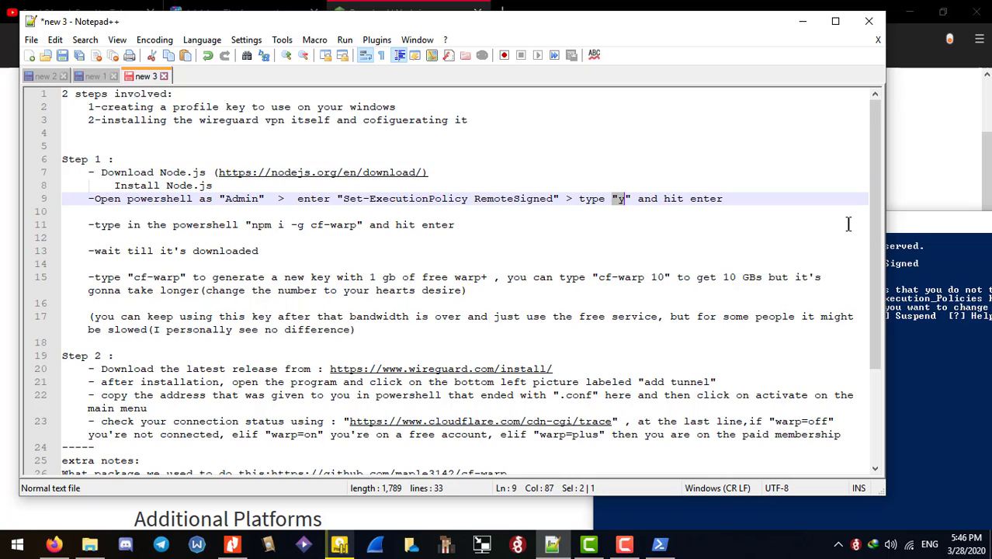
{"action": "left_click_drag", "start_coordinate": [892, 224], "coordinate": [737, 71]}
{"action": "type", "text": "y"}
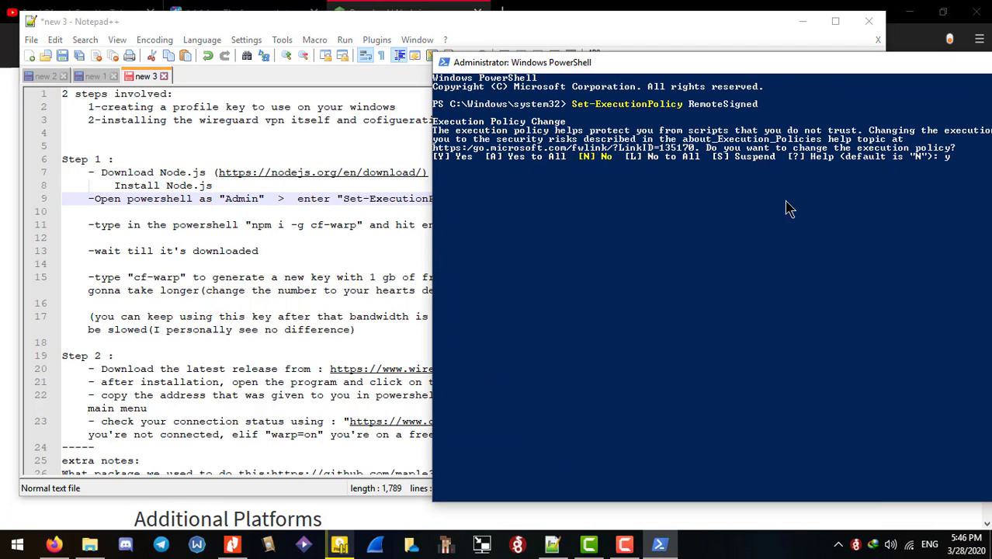
{"action": "key", "text": "Return"}
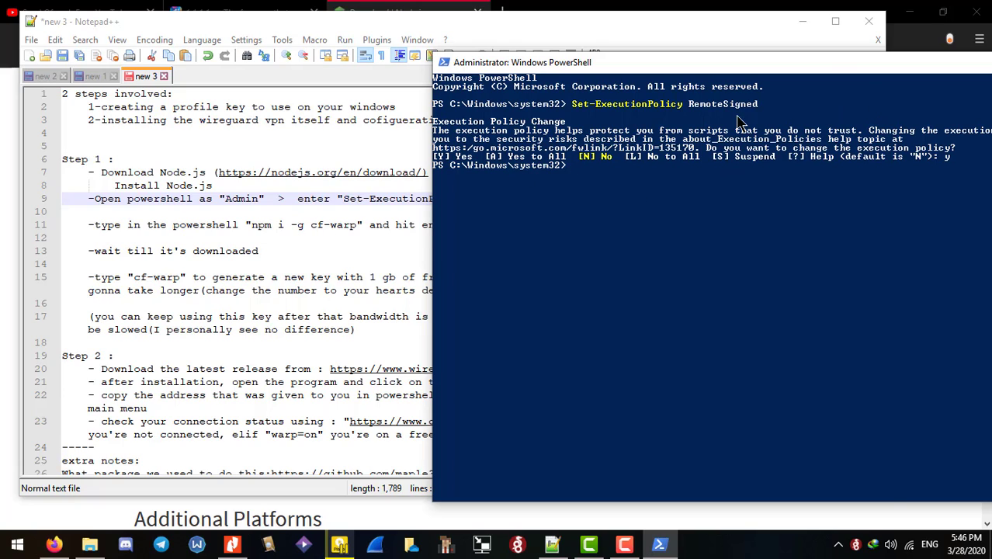
- Copy 'npm i -g cf-warp' from line 11 of the notes and run it in PowerShell
{"action": "left_click", "coordinate": [257, 226]}
{"action": "triple_click", "coordinate": [262, 226]}
{"action": "left_click_drag", "start_coordinate": [253, 225], "coordinate": [355, 225]}
{"action": "right_click", "coordinate": [319, 226]}
{"action": "left_click", "coordinate": [338, 249]}
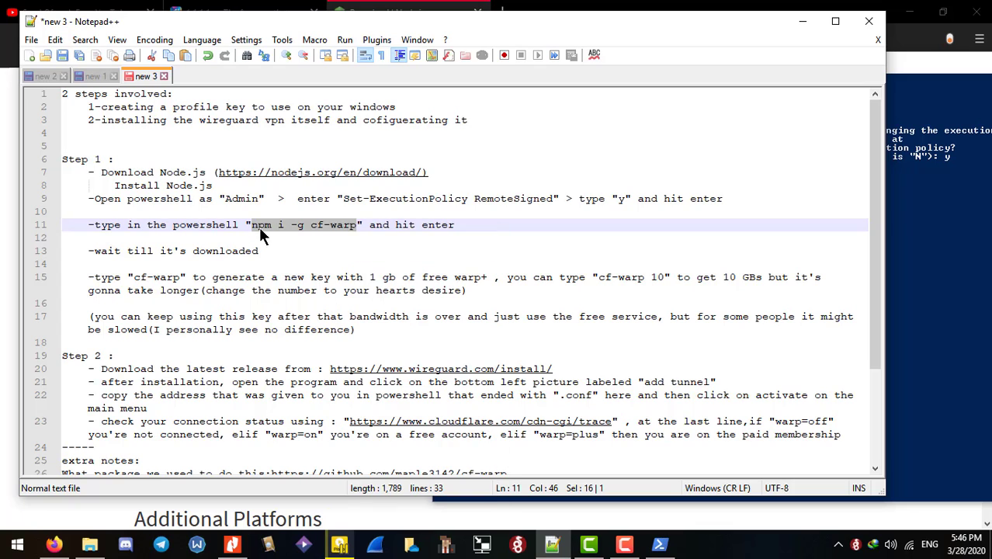
{"action": "left_click", "coordinate": [254, 227]}
{"action": "left_click", "coordinate": [889, 279]}
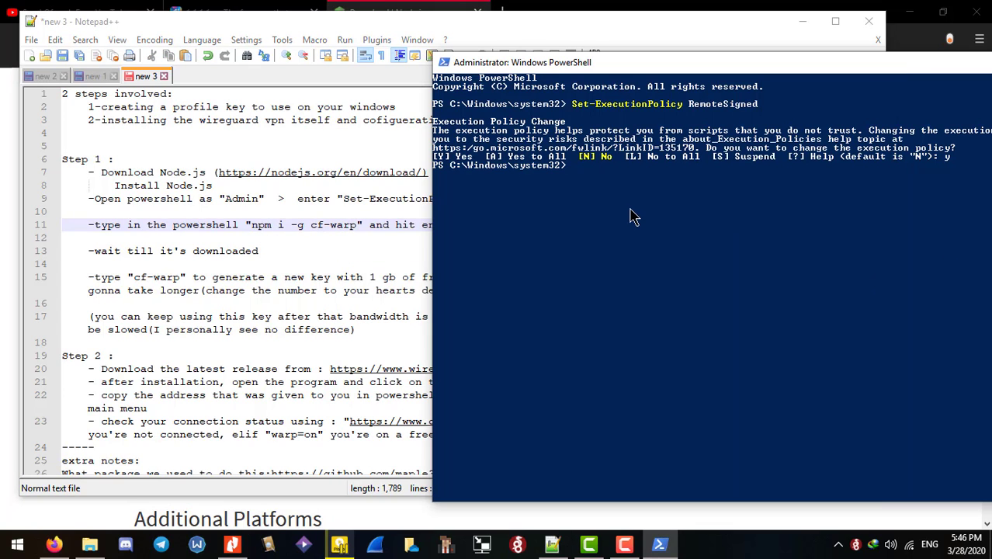
{"action": "right_click", "coordinate": [631, 218]}
{"action": "key", "text": "Return"}
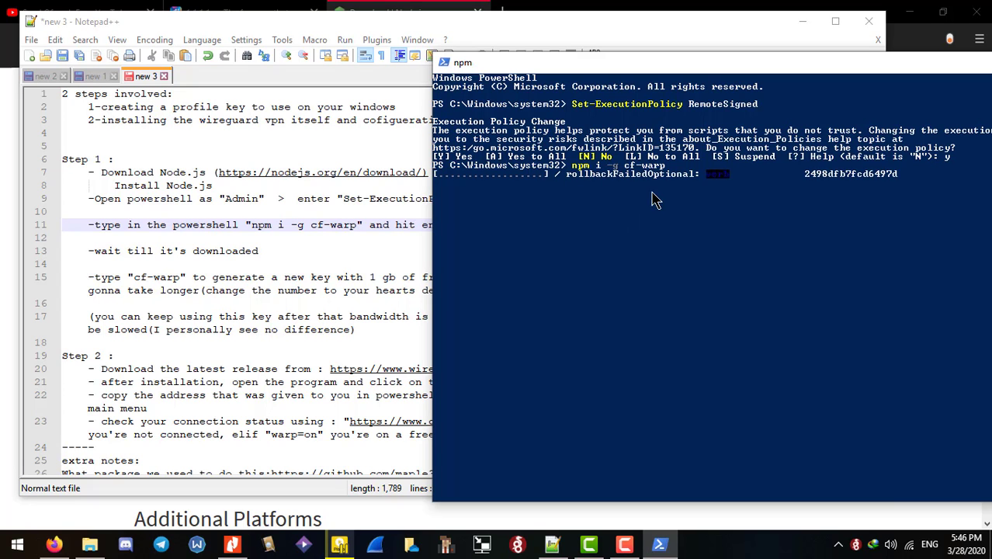
{"action": "left_click", "coordinate": [335, 277]}
{"action": "scroll", "coordinate": [197, 404], "scroll_direction": "down", "scroll_amount": 3}
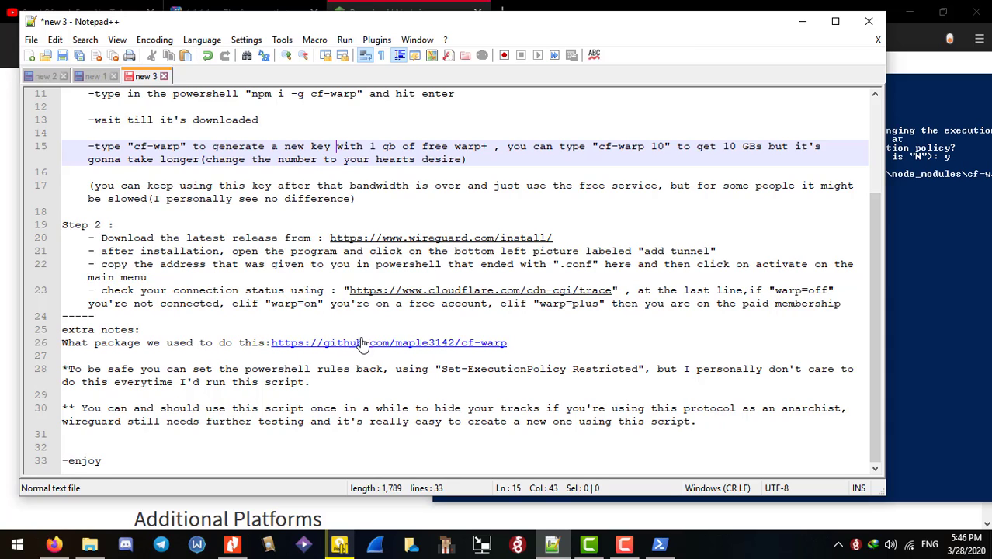
{"action": "left_click_drag", "start_coordinate": [508, 343], "coordinate": [270, 348]}
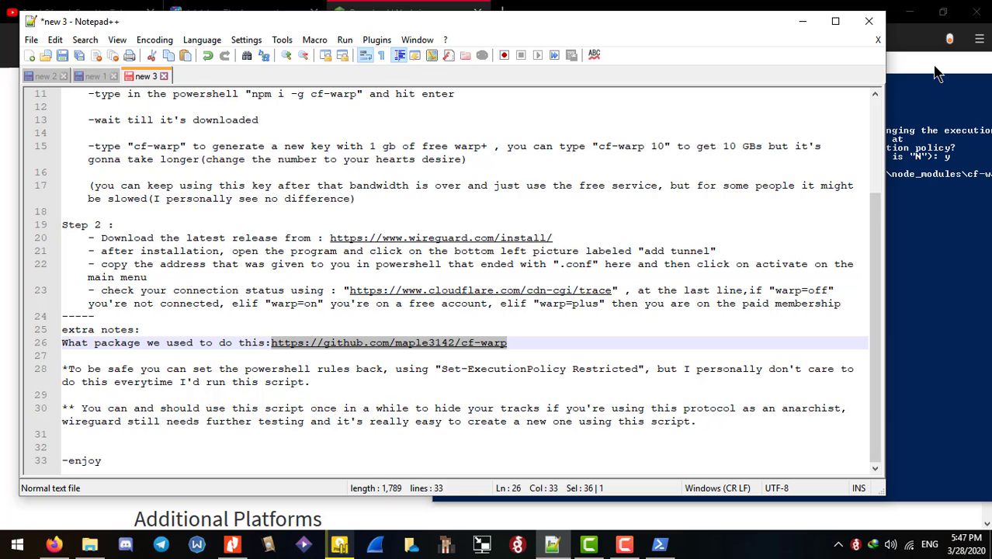
{"action": "left_click", "coordinate": [928, 84]}
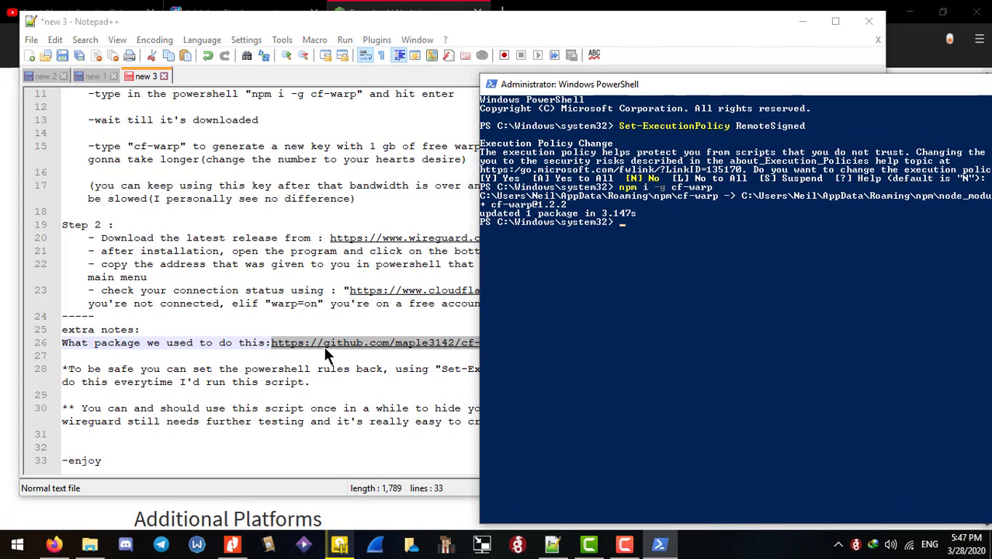
{"action": "left_click", "coordinate": [656, 230]}
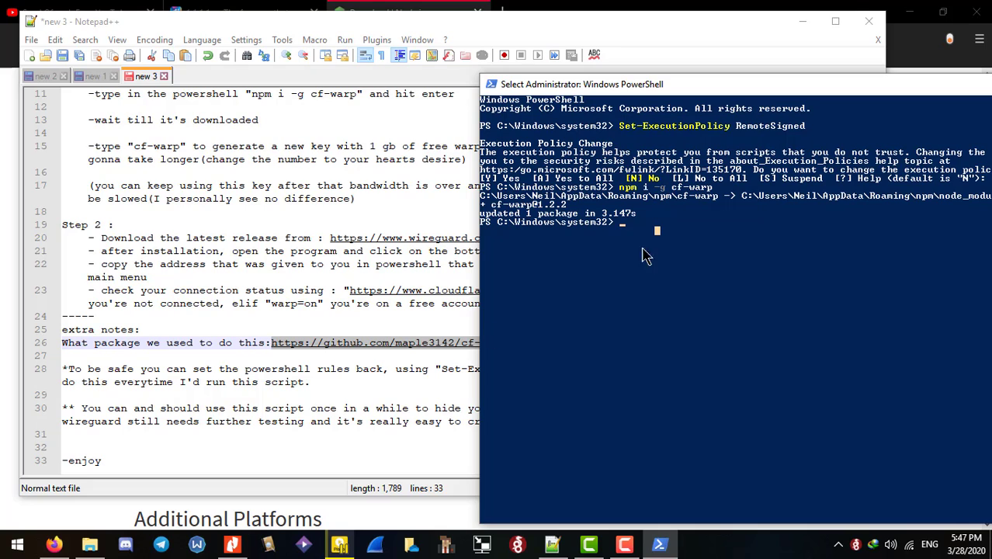
{"action": "left_click_drag", "start_coordinate": [641, 224], "coordinate": [477, 196]}
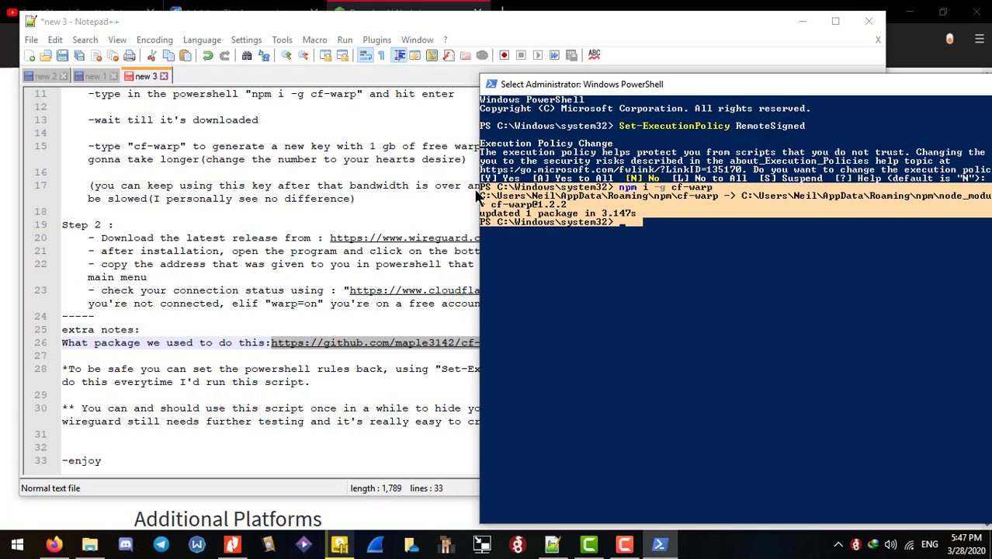
{"action": "left_click", "coordinate": [380, 264]}
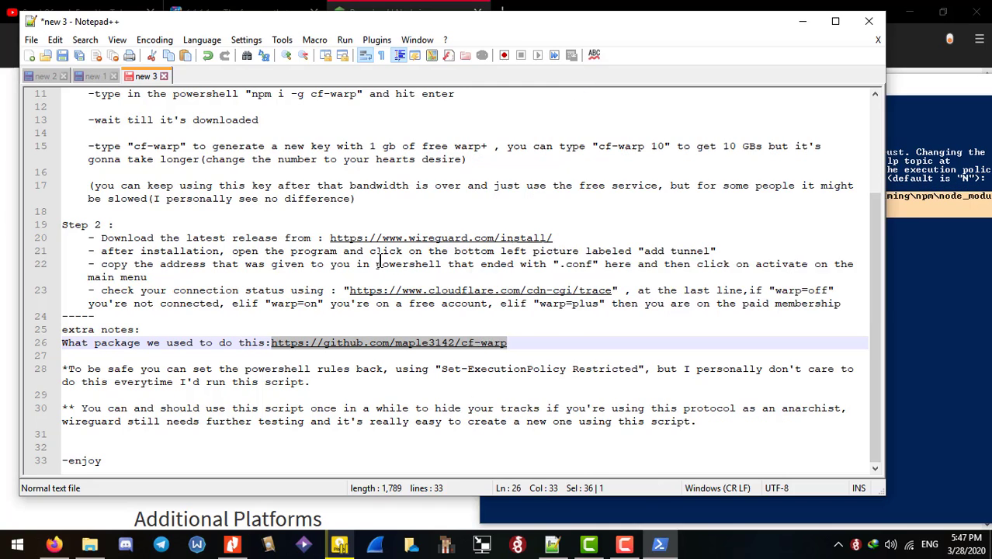
{"action": "scroll", "coordinate": [351, 264], "scroll_direction": "up", "scroll_amount": 2}
{"action": "scroll", "coordinate": [351, 264], "scroll_direction": "up", "scroll_amount": 2}
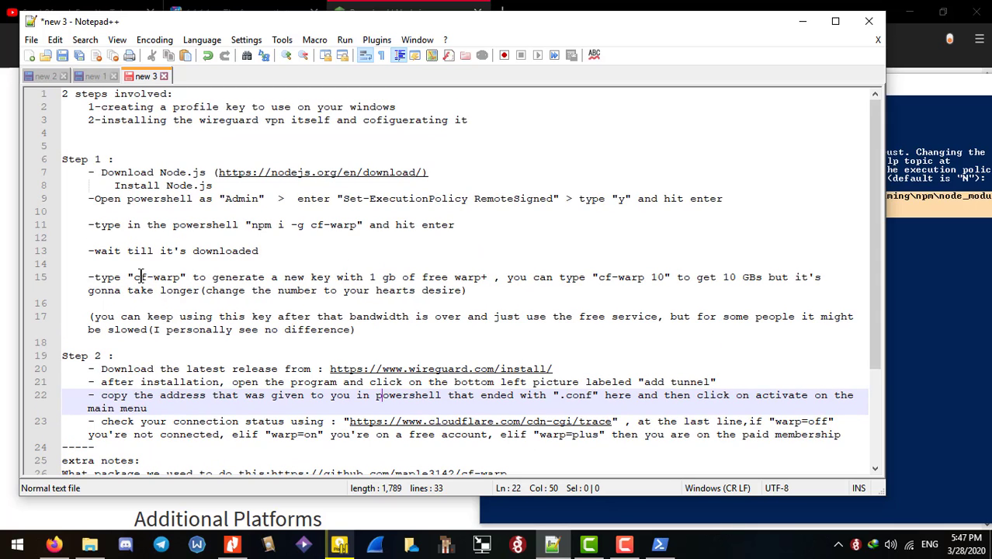
- Copy 'cf-warp' from line 15 of the notes and run it in PowerShell to generate Warp credentials
{"action": "left_click_drag", "start_coordinate": [135, 277], "coordinate": [180, 277]}
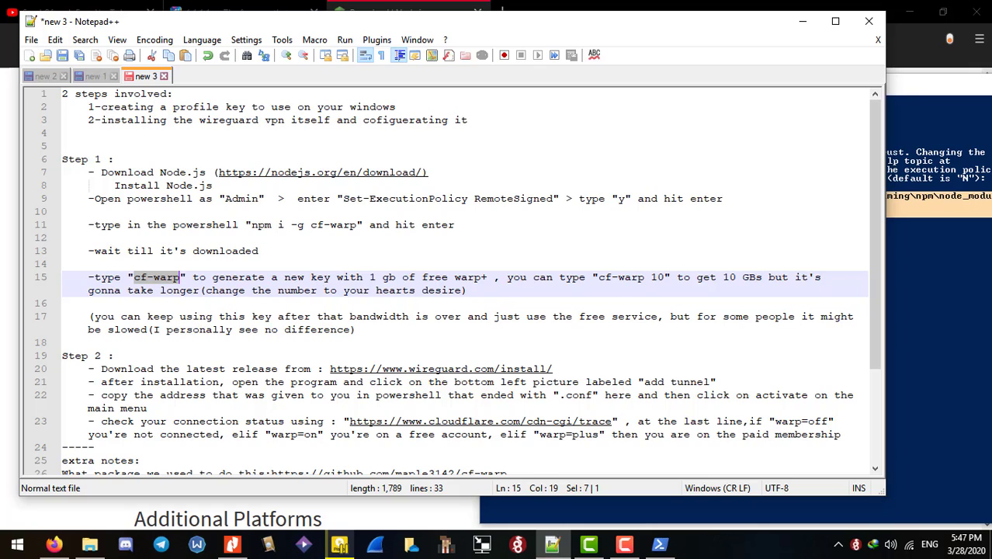
{"action": "left_click", "coordinate": [975, 320]}
{"action": "left_click", "coordinate": [599, 239]}
{"action": "right_click", "coordinate": [641, 233]}
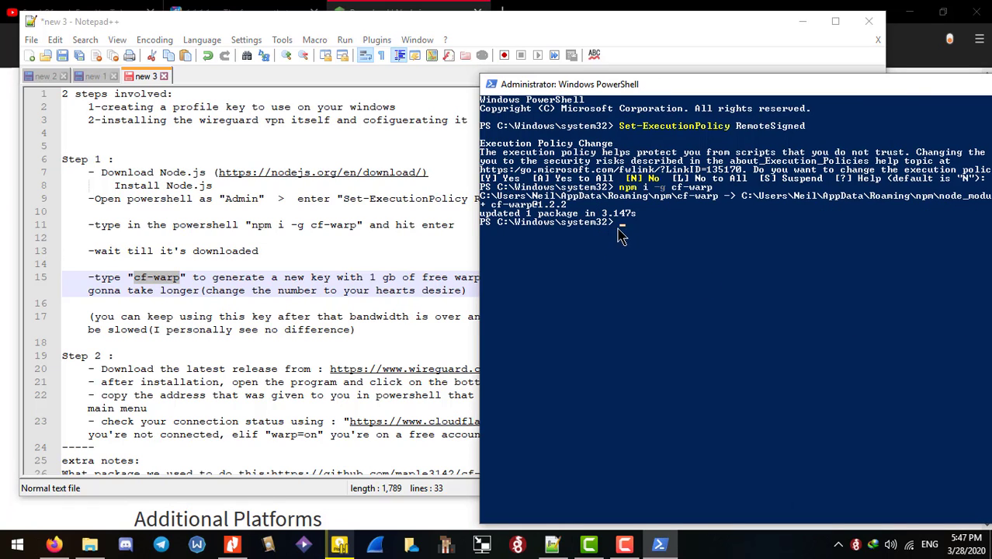
{"action": "left_click", "coordinate": [166, 280]}
{"action": "left_click_drag", "start_coordinate": [180, 277], "coordinate": [141, 277]}
{"action": "left_click", "coordinate": [660, 544]}
{"action": "key", "text": "ctrl+v"}
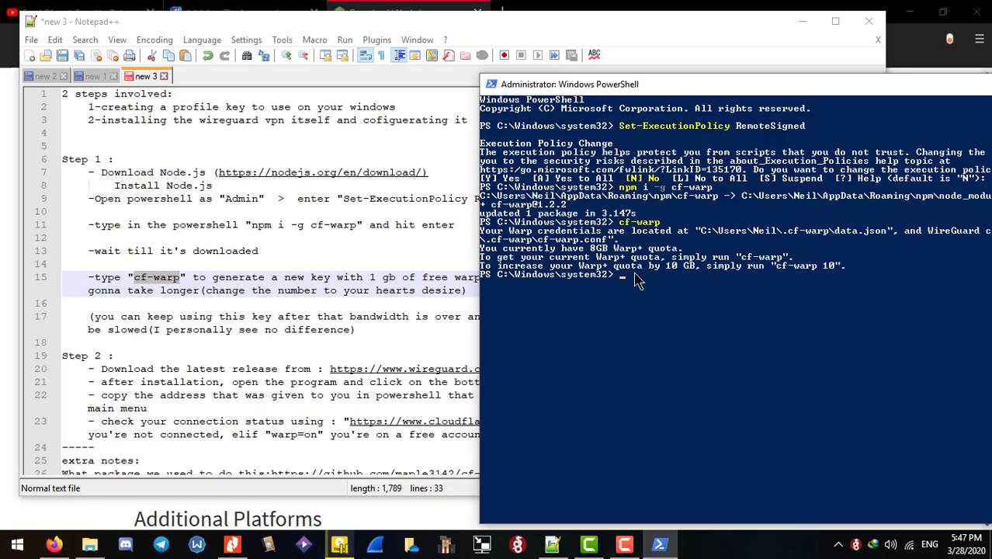
{"action": "left_click", "coordinate": [594, 250]}
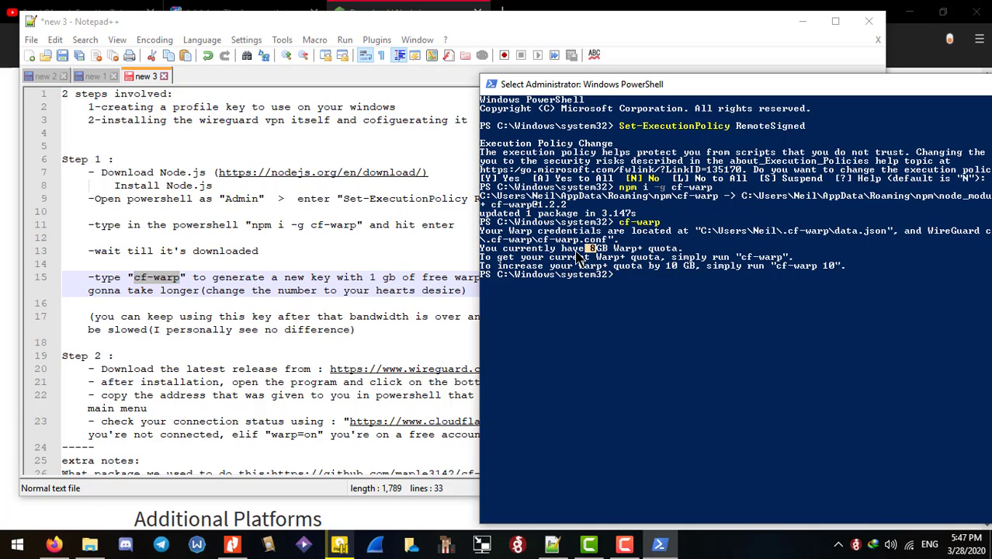
- Highlight the cf-warp output lines, including the 8GB Warp+ quota figure
{"action": "left_click_drag", "start_coordinate": [604, 250], "coordinate": [573, 250]}
{"action": "left_click_drag", "start_coordinate": [891, 274], "coordinate": [619, 226]}
{"action": "left_click", "coordinate": [631, 258]}
{"action": "left_click_drag", "start_coordinate": [869, 267], "coordinate": [481, 224]}
{"action": "left_click_drag", "start_coordinate": [618, 91], "coordinate": [459, 74]}
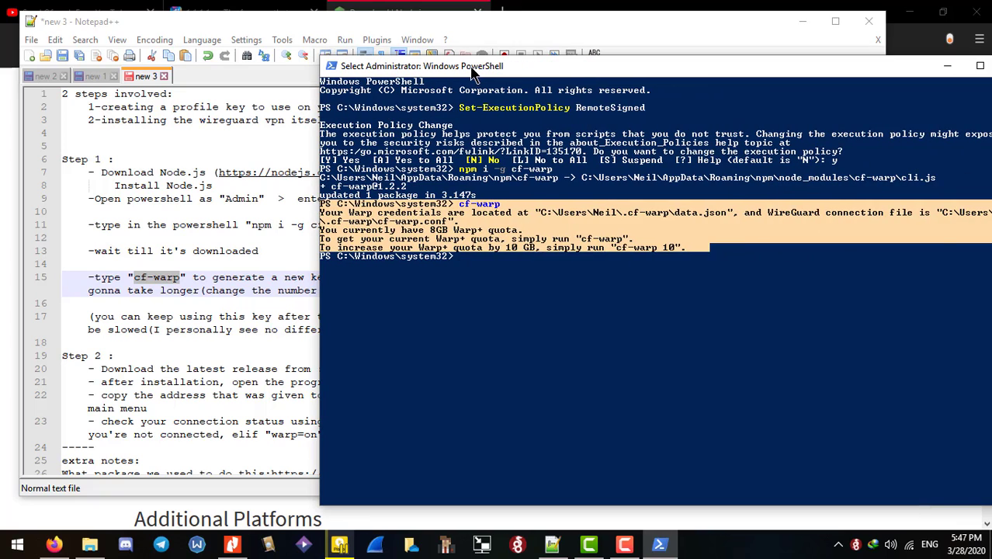
{"action": "right_click", "coordinate": [485, 232]}
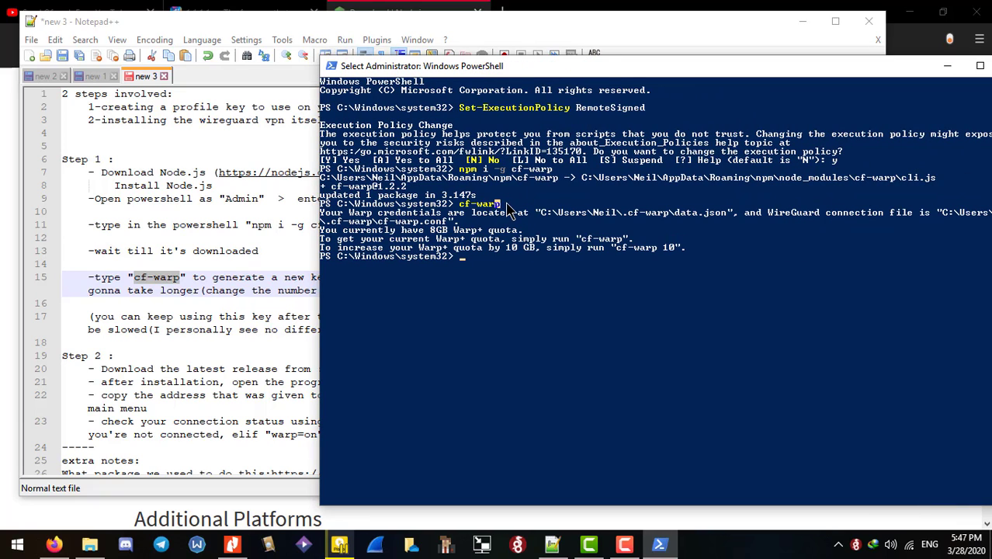
{"action": "left_click_drag", "start_coordinate": [504, 209], "coordinate": [582, 282]}
{"action": "left_click", "coordinate": [555, 273]}
- Copy the cf-warp.conf WireGuard file path and move the console window aside
{"action": "left_click_drag", "start_coordinate": [457, 222], "coordinate": [804, 203]}
{"action": "right_click", "coordinate": [803, 204]}
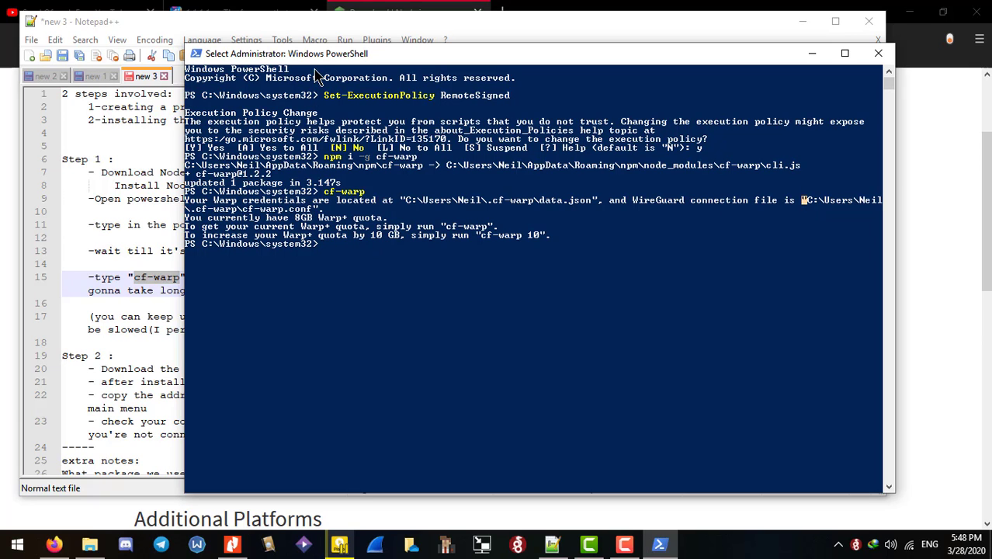
{"action": "left_click_drag", "start_coordinate": [309, 56], "coordinate": [476, 79]}
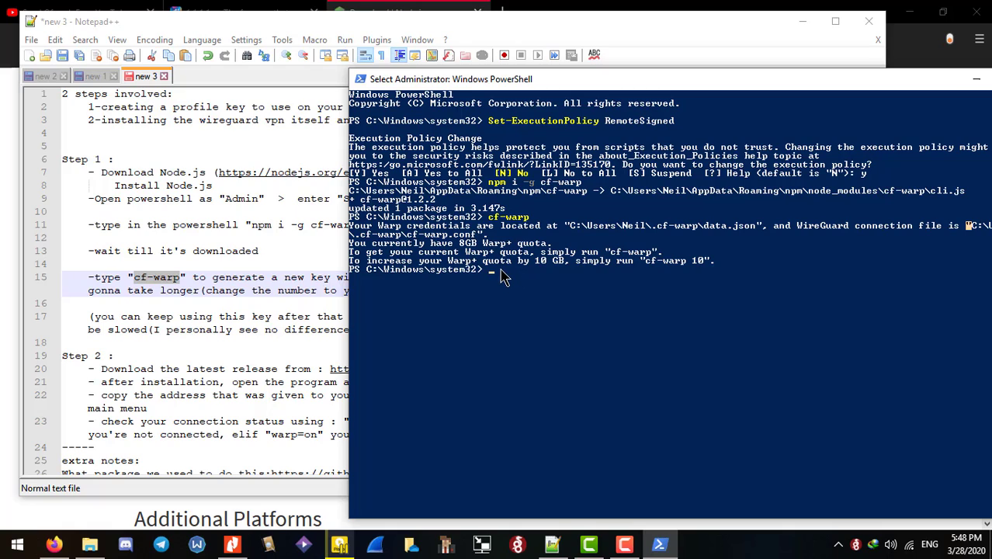
- Run 'cf-warp 10' in PowerShell to fake 10 Warp+ referrers
{"action": "key", "text": "Escape"}
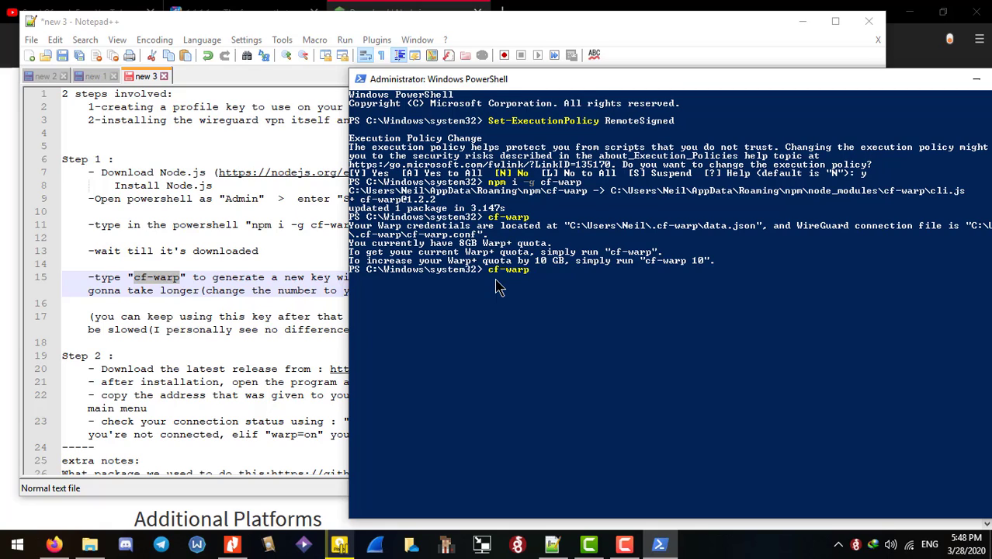
{"action": "left_click_drag", "start_coordinate": [497, 78], "coordinate": [551, 83]}
{"action": "left_click", "coordinate": [611, 291]}
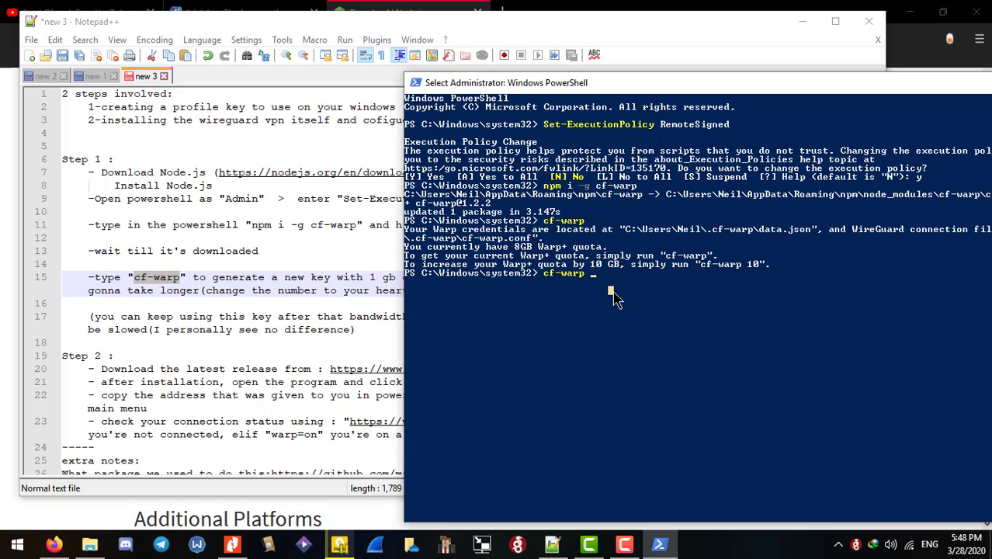
{"action": "type", "text": "10"}
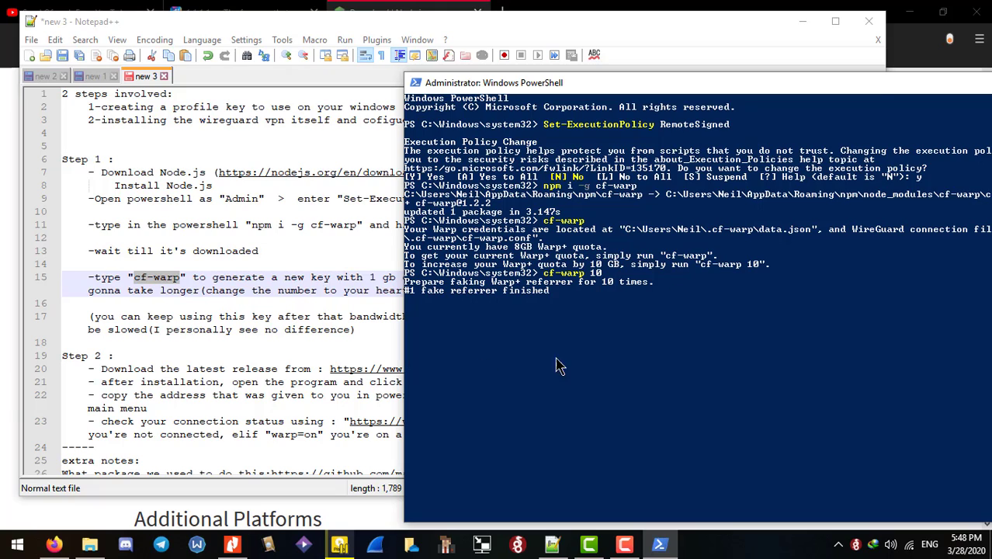
{"action": "left_click", "coordinate": [298, 357]}
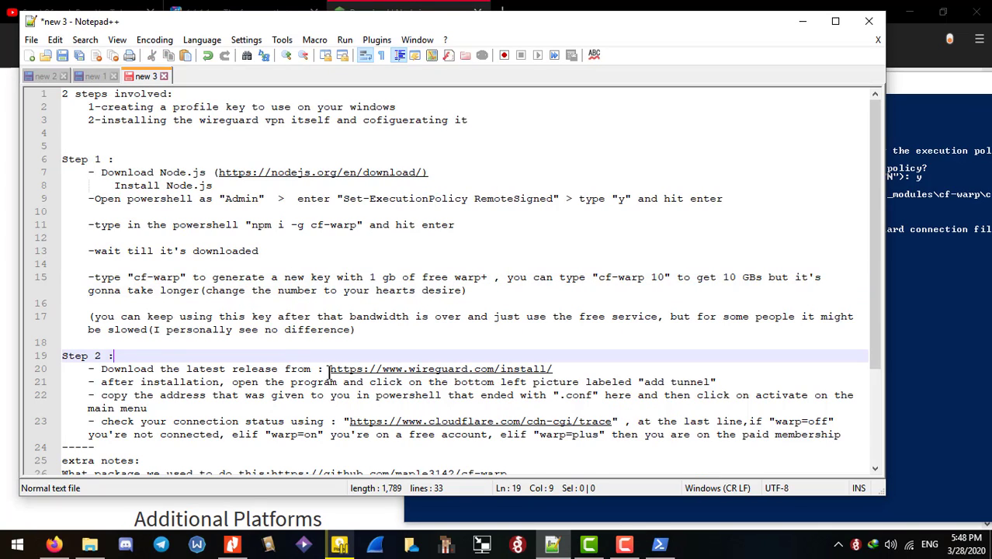
- Copy the wireguard.com/install URL from line 20 of the Notepad++ notes
{"action": "left_click_drag", "start_coordinate": [329, 371], "coordinate": [549, 369]}
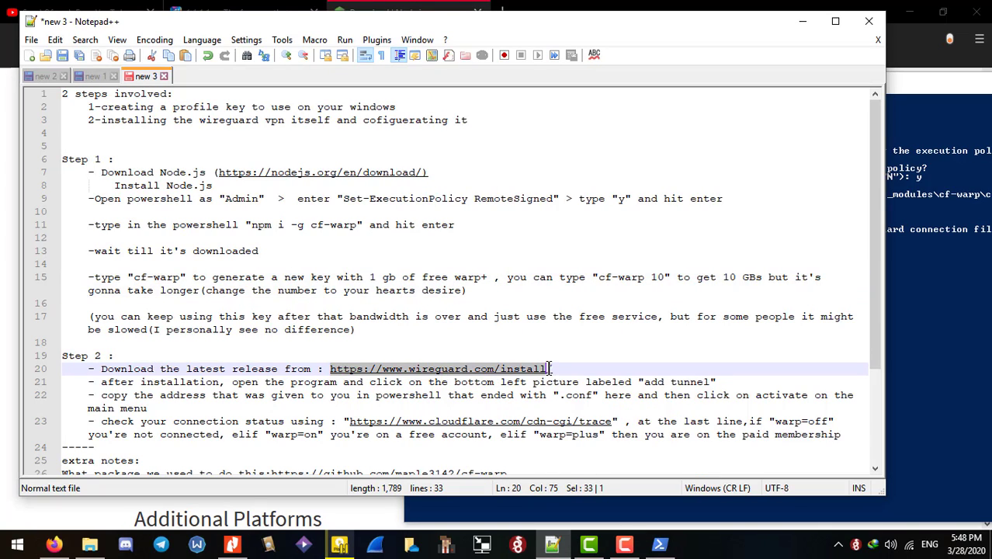
{"action": "right_click", "coordinate": [387, 370]}
{"action": "left_click", "coordinate": [423, 87]}
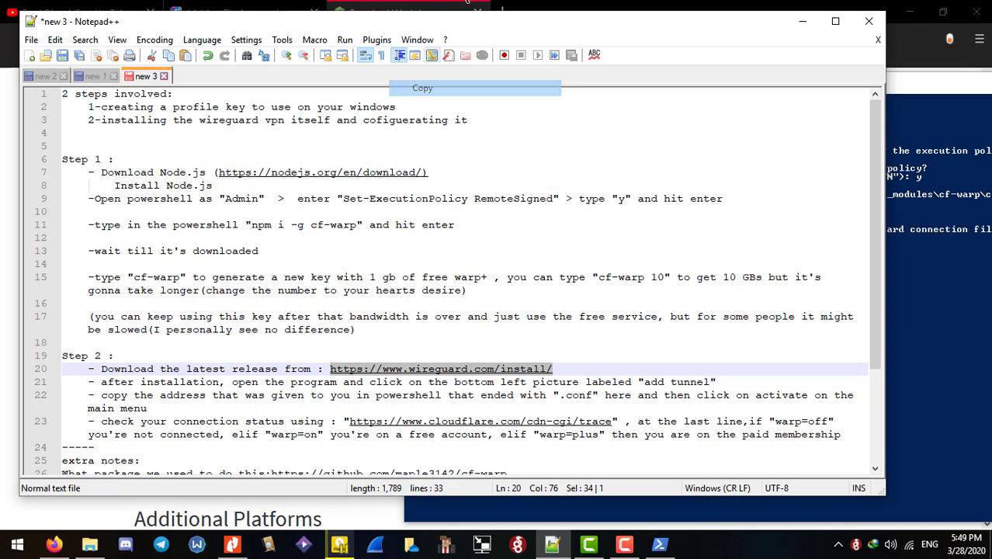
- Load the WireGuard install page in a new Firefox tab and look over its Windows download
{"action": "key", "text": "alt+Tab"}
{"action": "left_click", "coordinate": [500, 12]}
{"action": "right_click", "coordinate": [416, 39]}
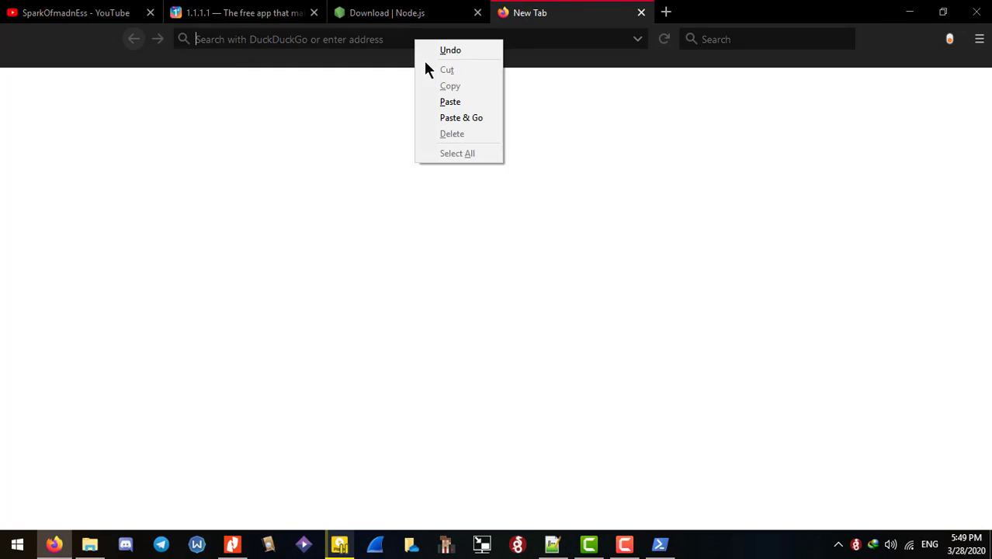
{"action": "left_click", "coordinate": [455, 118]}
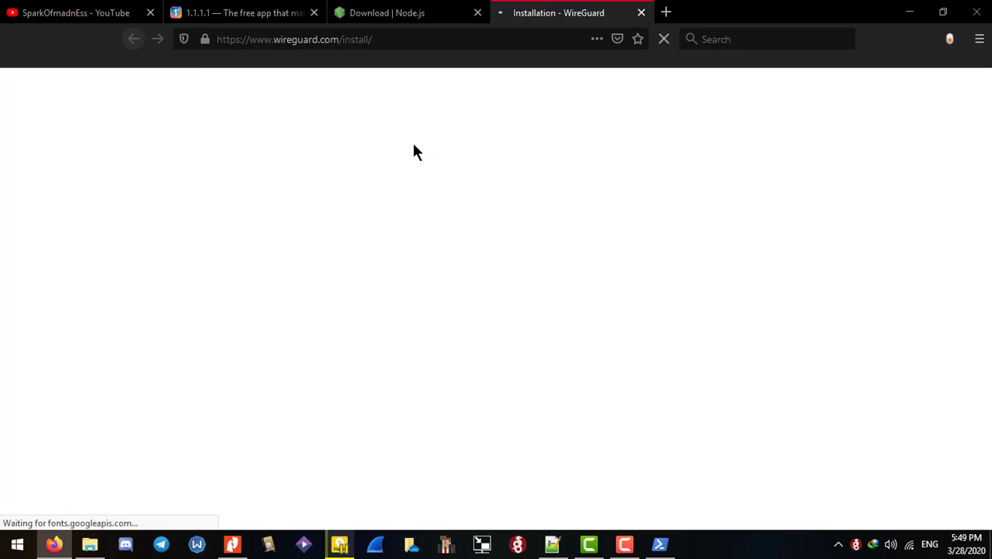
{"action": "scroll", "coordinate": [294, 249], "scroll_direction": "down", "scroll_amount": 3}
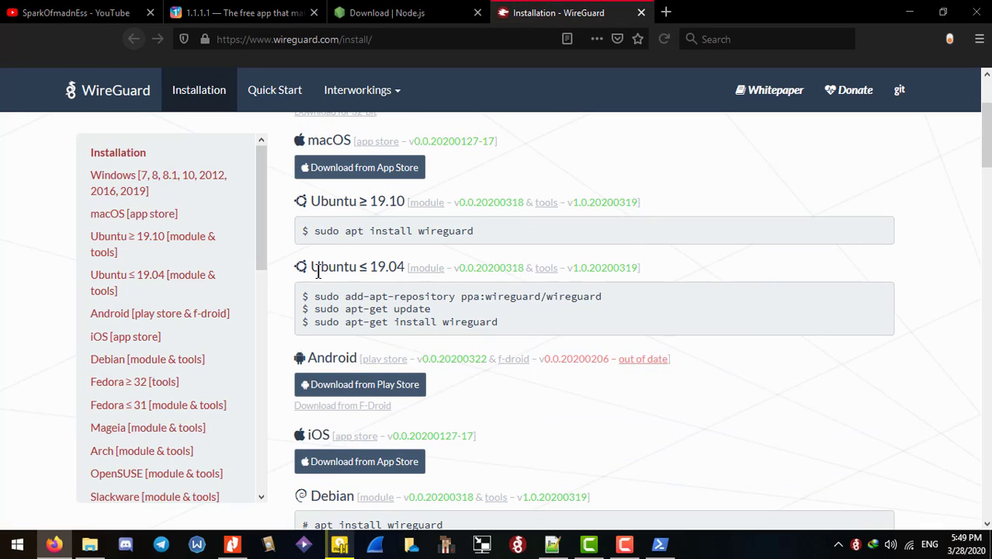
{"action": "scroll", "coordinate": [275, 332], "scroll_direction": "up", "scroll_amount": 3}
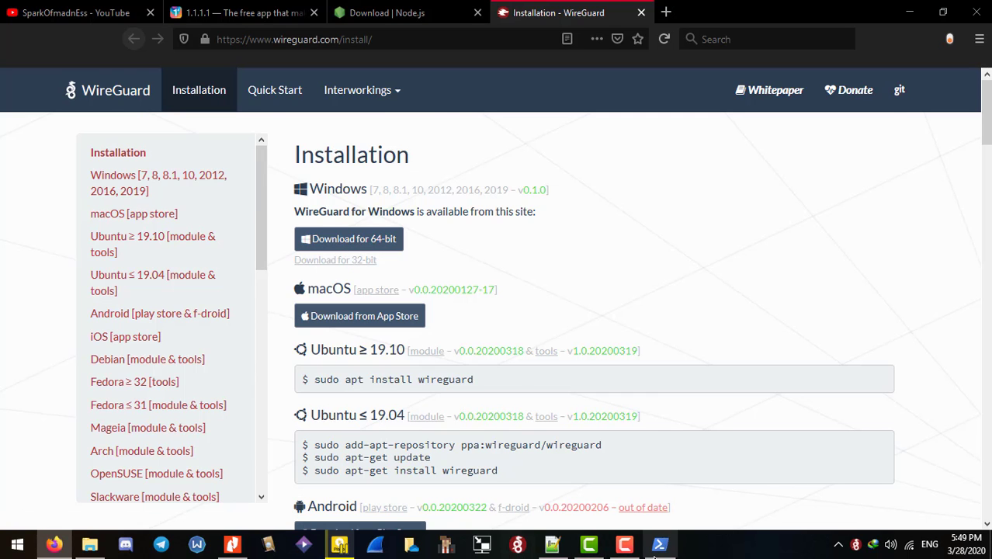
{"action": "left_click", "coordinate": [552, 544]}
- Start a tunnel import in WireGuard and copy the cf-warp.conf file path from PowerShell
{"action": "left_click", "coordinate": [855, 544]}
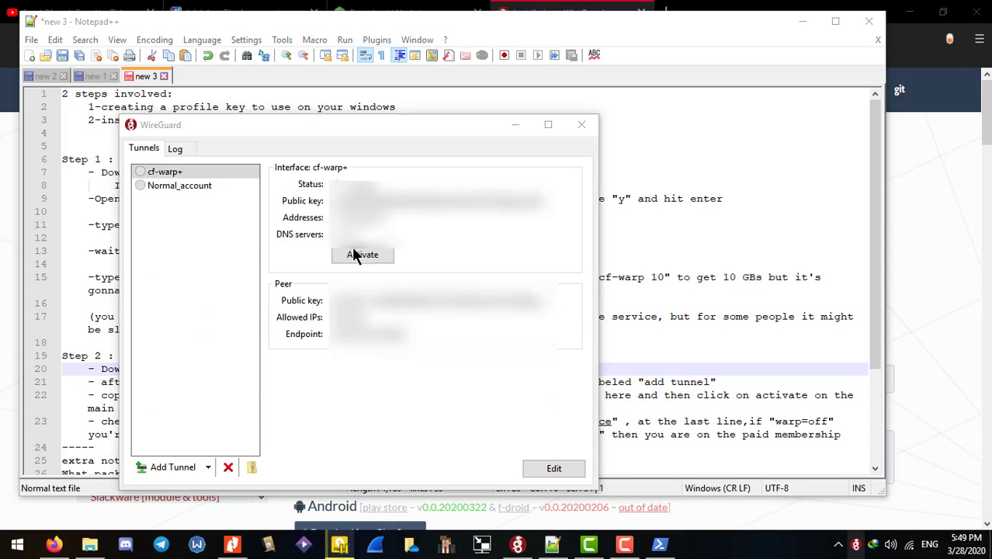
{"action": "left_click_drag", "start_coordinate": [327, 123], "coordinate": [468, 91]}
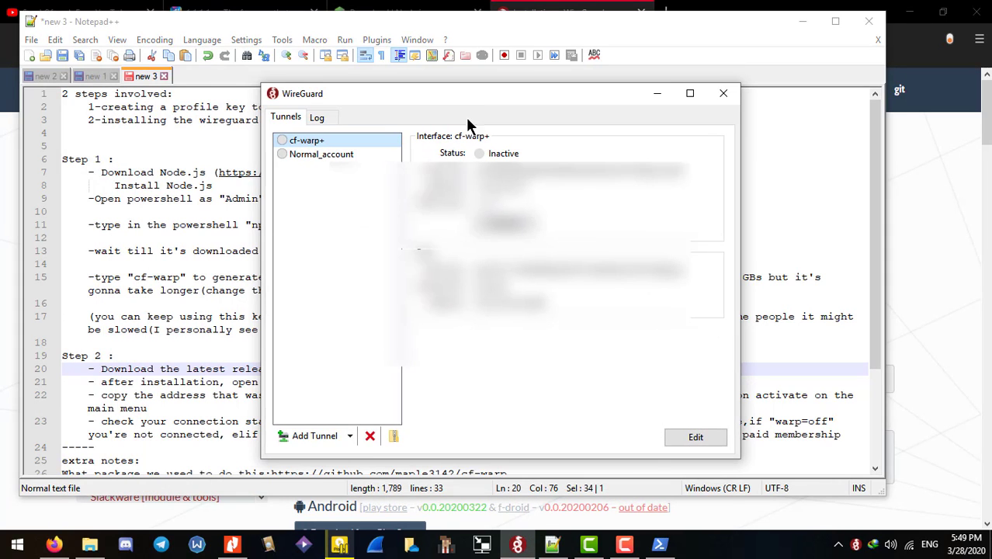
{"action": "left_click", "coordinate": [328, 444]}
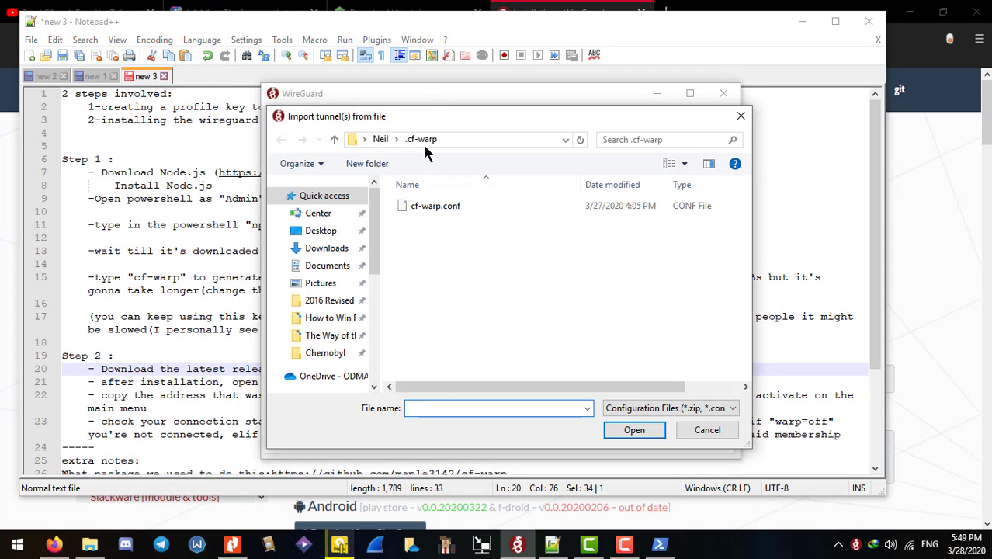
{"action": "left_click", "coordinate": [660, 546]}
{"action": "left_click_drag", "start_coordinate": [626, 90], "coordinate": [501, 90]}
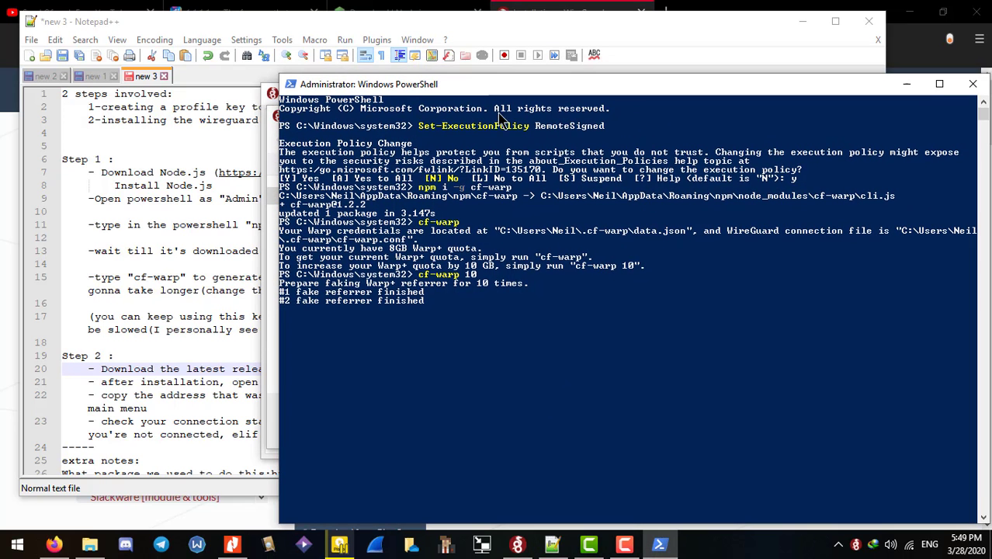
{"action": "left_click_drag", "start_coordinate": [501, 233], "coordinate": [688, 235]}
{"action": "left_click_drag", "start_coordinate": [901, 232], "coordinate": [407, 245]}
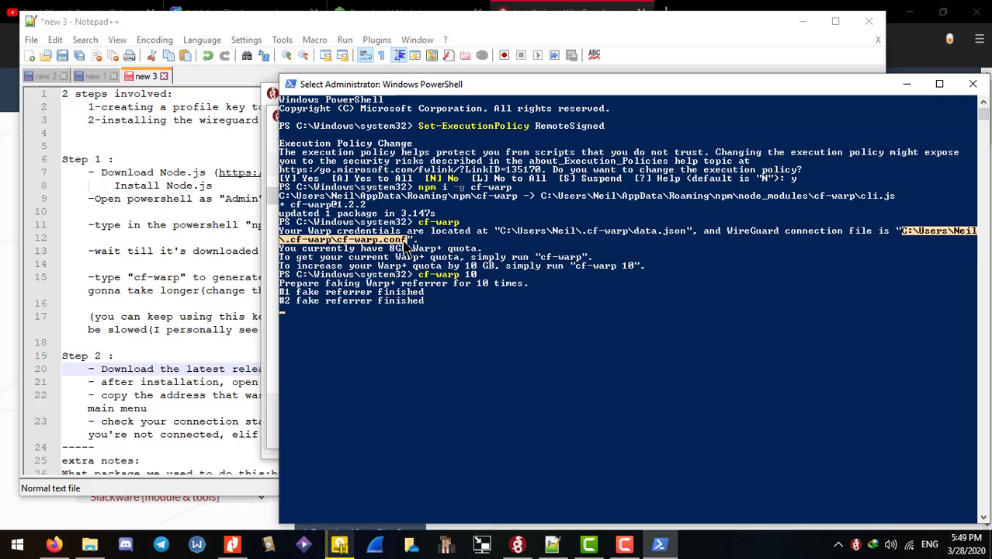
{"action": "left_click", "coordinate": [404, 241]}
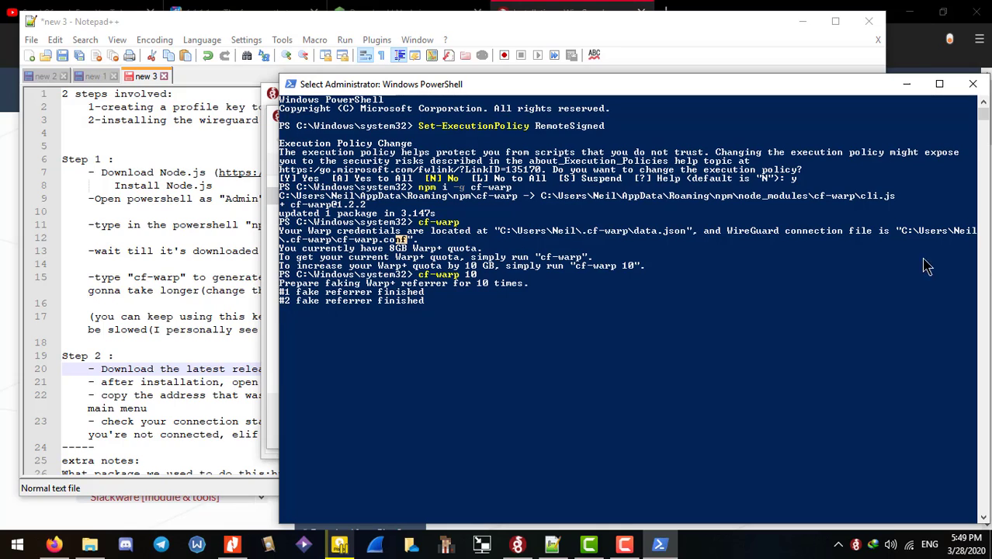
{"action": "left_click_drag", "start_coordinate": [905, 235], "coordinate": [403, 246]}
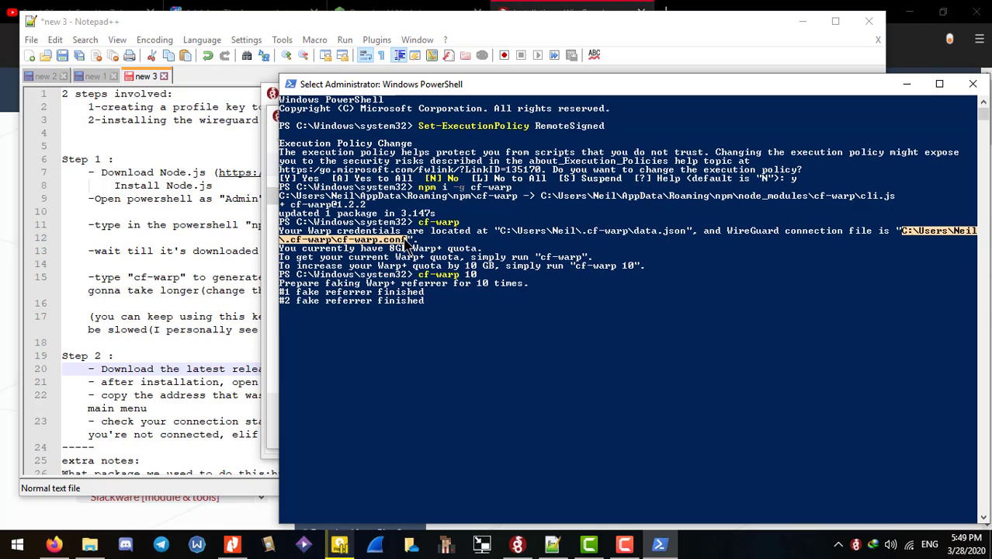
{"action": "right_click", "coordinate": [403, 246]}
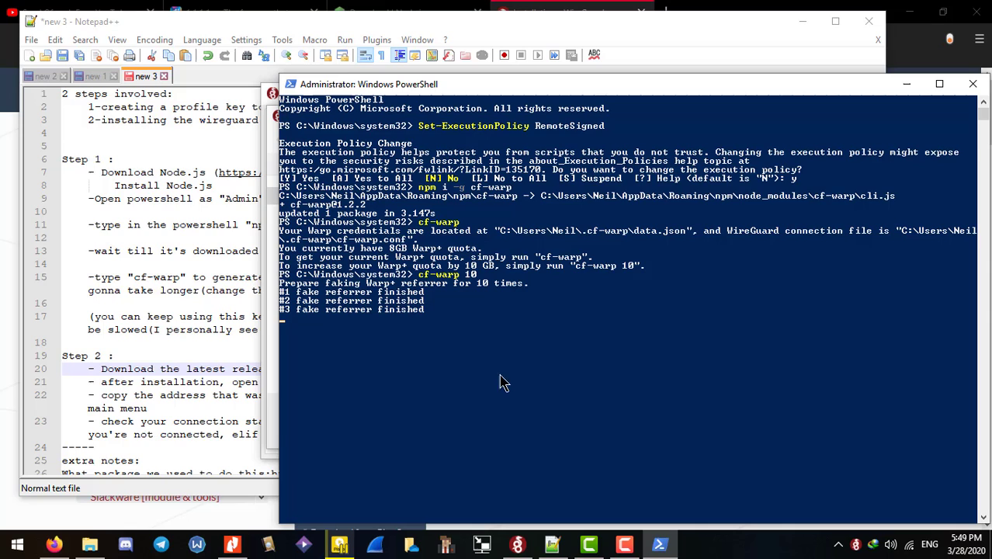
- Import cf-warp.conf as a WireGuard tunnel and activate it
{"action": "left_click", "coordinate": [562, 550]}
{"action": "key", "text": "ctrl+v"}
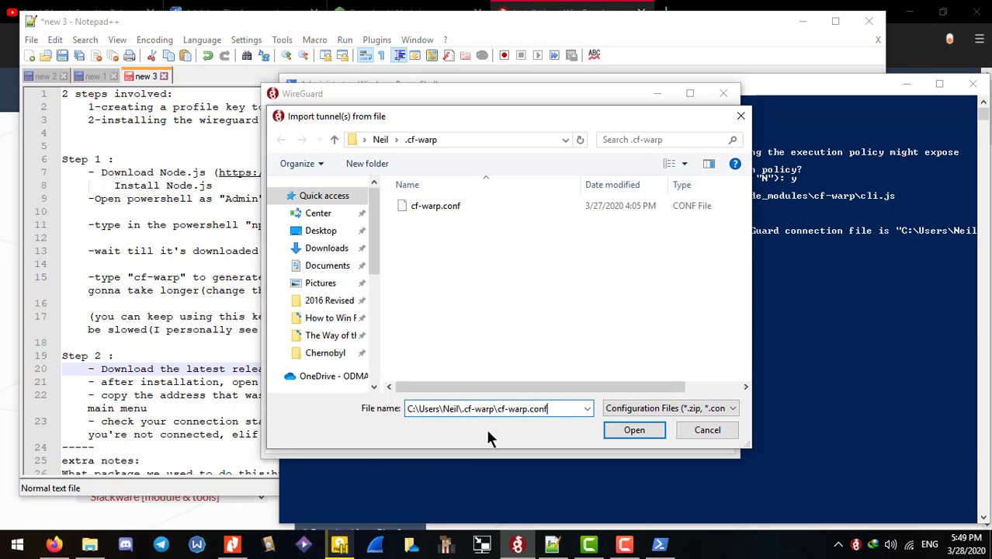
{"action": "left_click", "coordinate": [625, 431]}
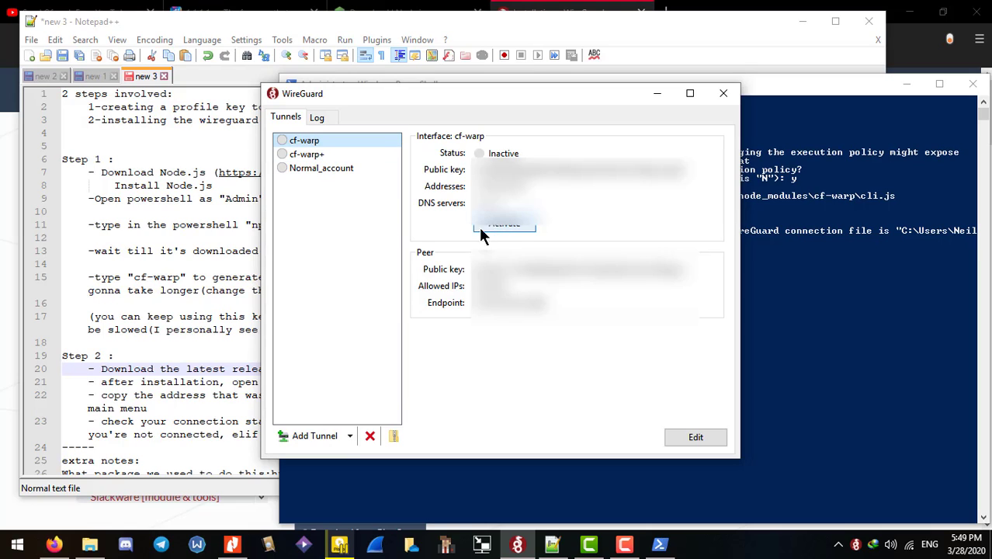
{"action": "left_click", "coordinate": [509, 224]}
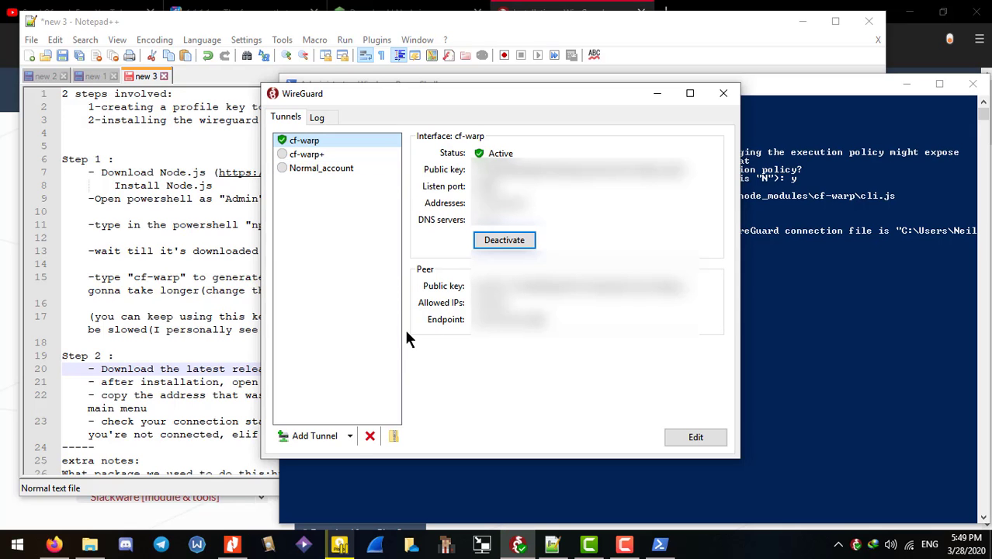
{"action": "left_click", "coordinate": [206, 339]}
{"action": "scroll", "coordinate": [199, 349], "scroll_direction": "down", "scroll_amount": 3}
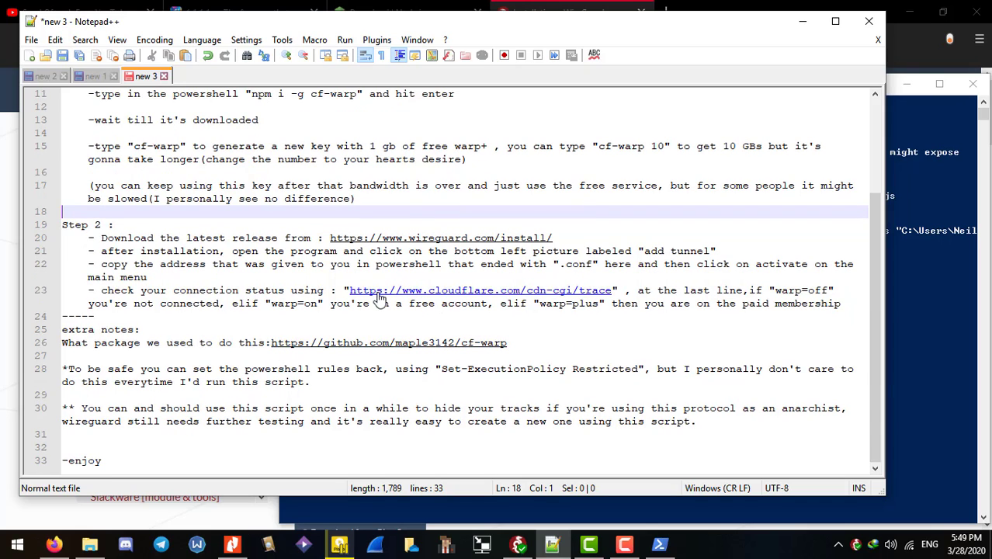
- Select the cloudflare.com/cdn-cgi/trace URL on line 23 and paste it into Firefox
{"action": "left_click", "coordinate": [350, 292]}
{"action": "left_click_drag", "start_coordinate": [350, 291], "coordinate": [613, 293]}
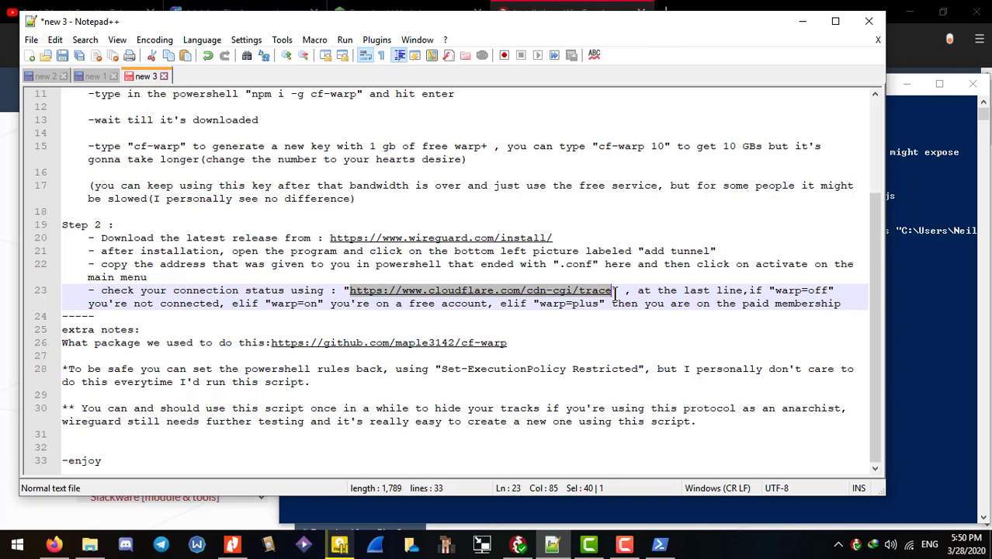
{"action": "left_click", "coordinate": [592, 8]}
{"action": "left_click", "coordinate": [668, 12]}
{"action": "key", "text": "ctrl+v"}
- Load the Cloudflare trace page and highlight its ip= and warp=plus lines
{"action": "key", "text": "Return"}
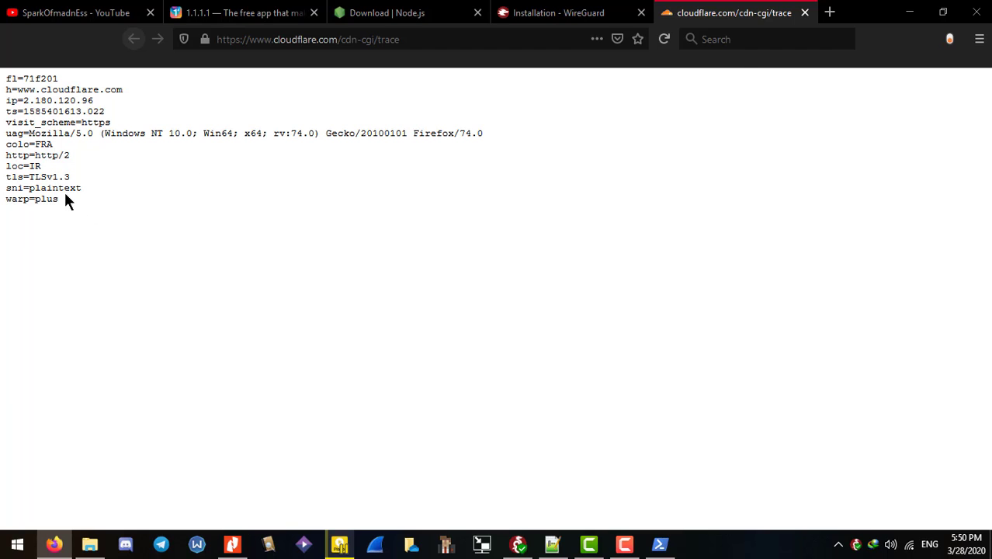
{"action": "mouse_move", "coordinate": [3, 73]}
{"action": "left_mouse_down"}
{"action": "mouse_move", "coordinate": [77, 101]}
{"action": "mouse_move", "coordinate": [14, 77]}
{"action": "mouse_move", "coordinate": [95, 195]}
{"action": "mouse_move", "coordinate": [97, 98]}
{"action": "mouse_move", "coordinate": [84, 168]}
{"action": "mouse_move", "coordinate": [47, 166]}
{"action": "left_mouse_up"}
{"action": "left_click", "coordinate": [19, 118]}
{"action": "left_click_drag", "start_coordinate": [6, 110], "coordinate": [10, 99]}
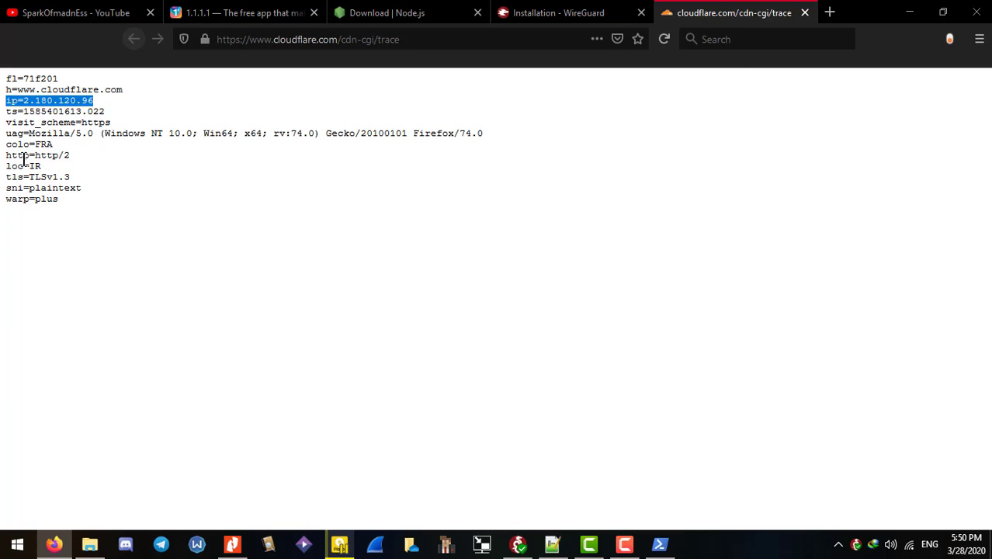
{"action": "left_click", "coordinate": [65, 200]}
{"action": "left_click_drag", "start_coordinate": [64, 199], "coordinate": [6, 199]}
{"action": "left_click", "coordinate": [9, 199]}
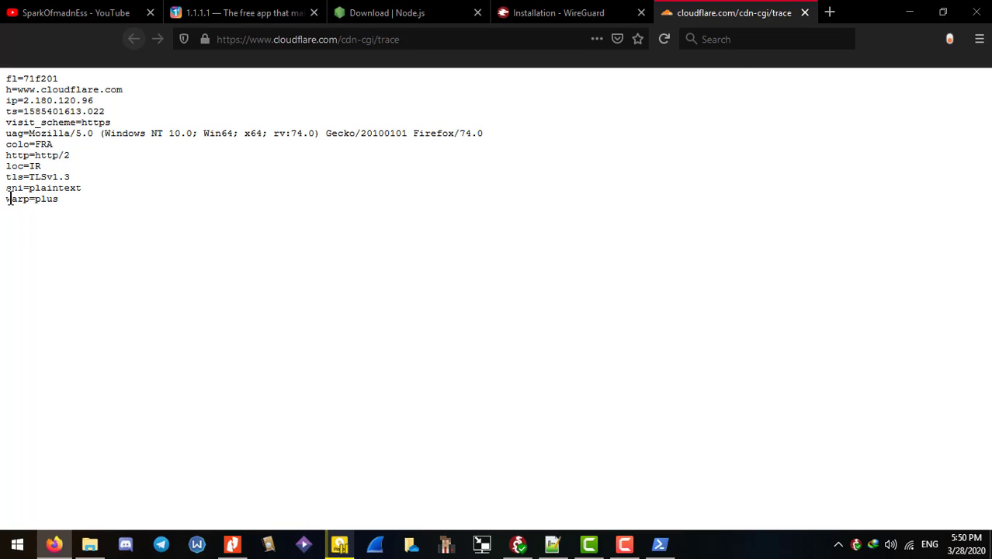
{"action": "double_click", "coordinate": [9, 199]}
- Deactivate the cf-warp tunnel and reload the trace page to see warp=off
{"action": "left_click", "coordinate": [522, 545]}
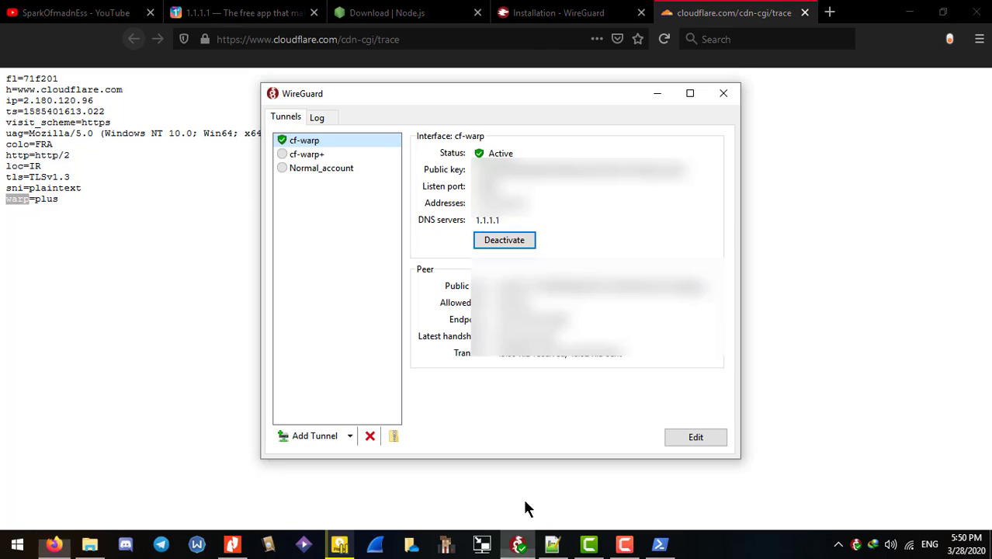
{"action": "left_click", "coordinate": [503, 241]}
{"action": "left_click", "coordinate": [664, 40]}
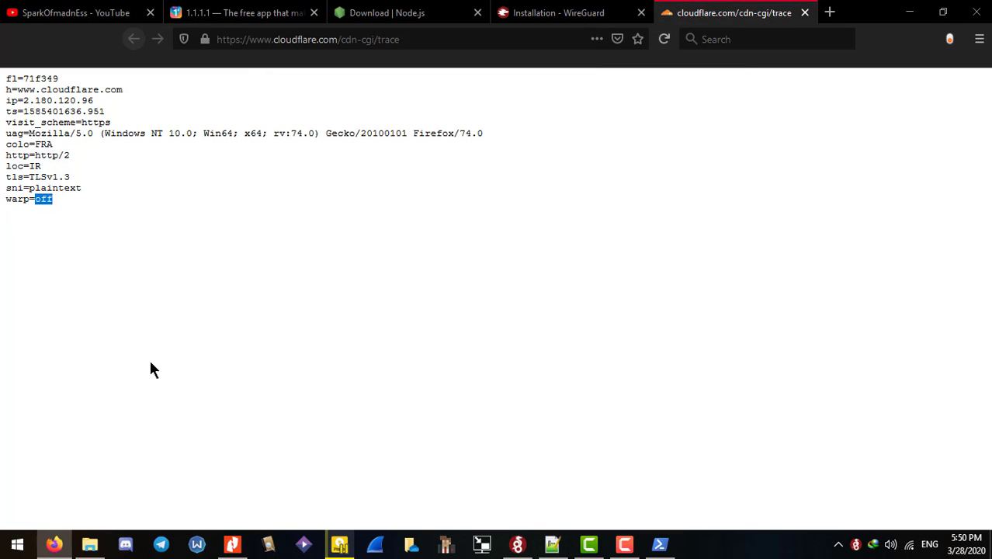
- Activate the Normal_account tunnel and reload the trace page to see warp=on
{"action": "left_click", "coordinate": [517, 545]}
{"action": "double_click", "coordinate": [308, 162]}
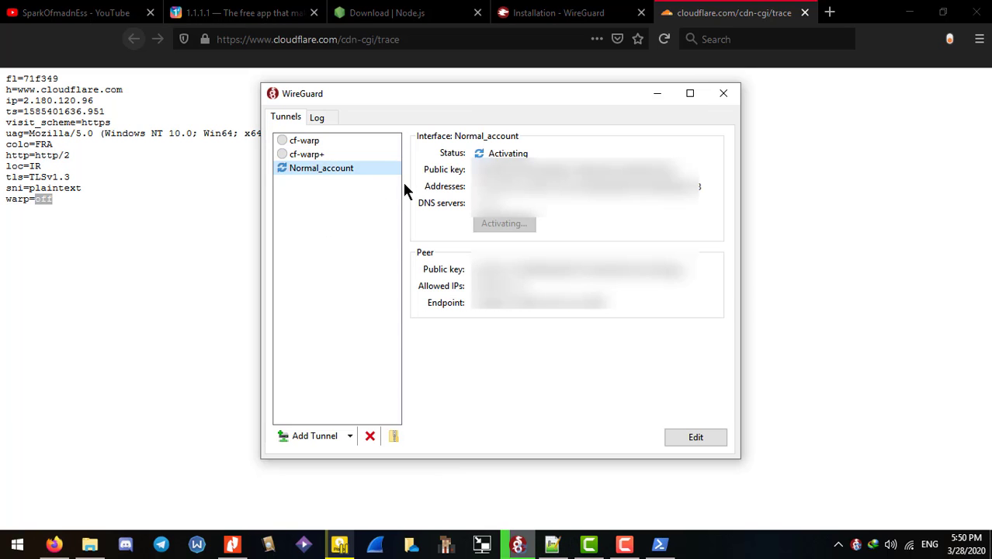
{"action": "left_click", "coordinate": [236, 185]}
{"action": "left_click", "coordinate": [663, 40]}
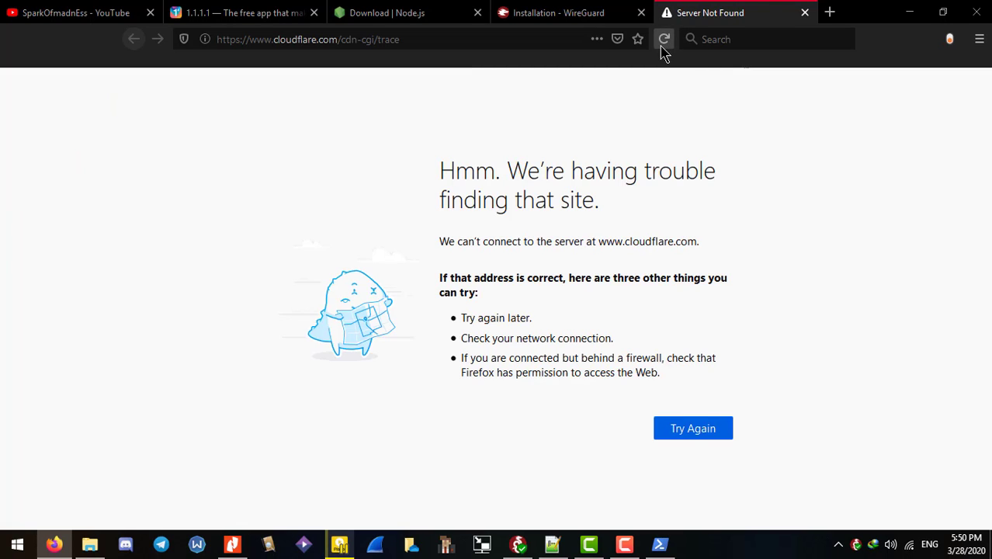
{"action": "left_click", "coordinate": [664, 39]}
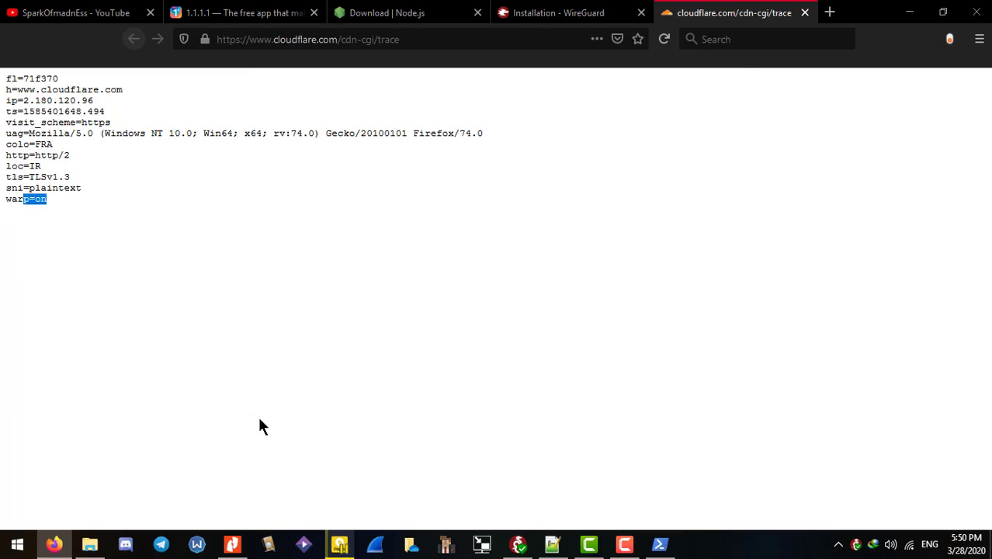
- Try cf-warp+, dismiss its error, then reactivate cf-warp and reload the trace page
{"action": "left_click", "coordinate": [519, 543]}
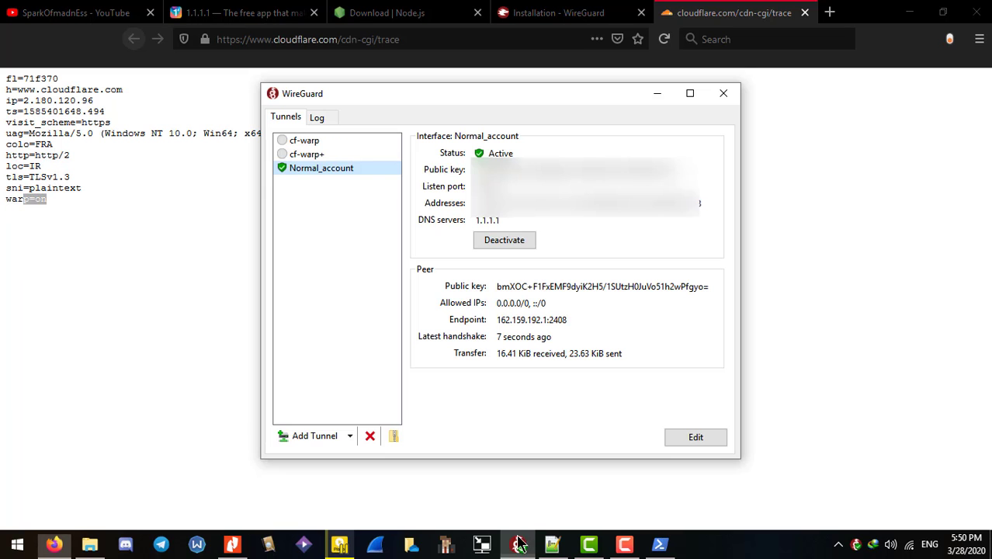
{"action": "double_click", "coordinate": [346, 153]}
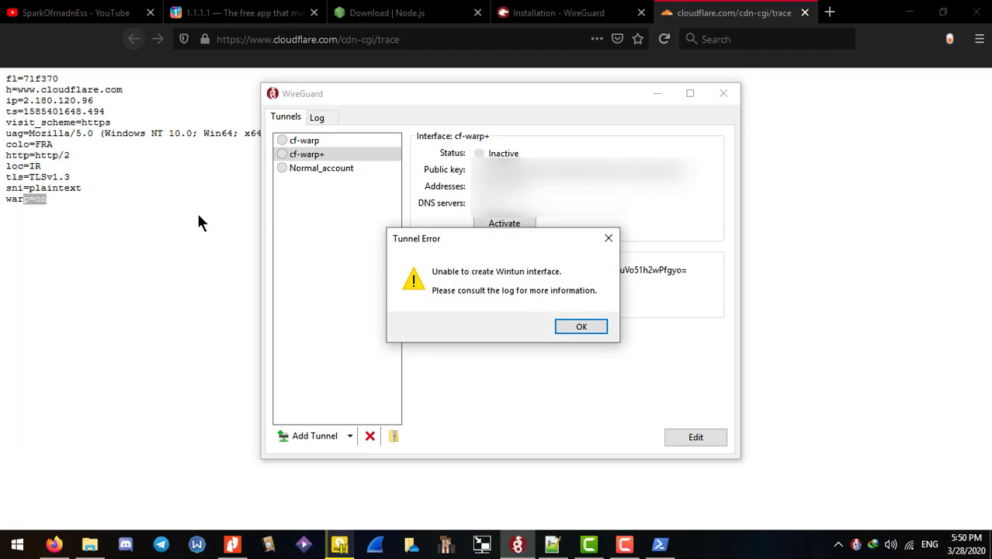
{"action": "left_click", "coordinate": [580, 327]}
{"action": "double_click", "coordinate": [347, 142]}
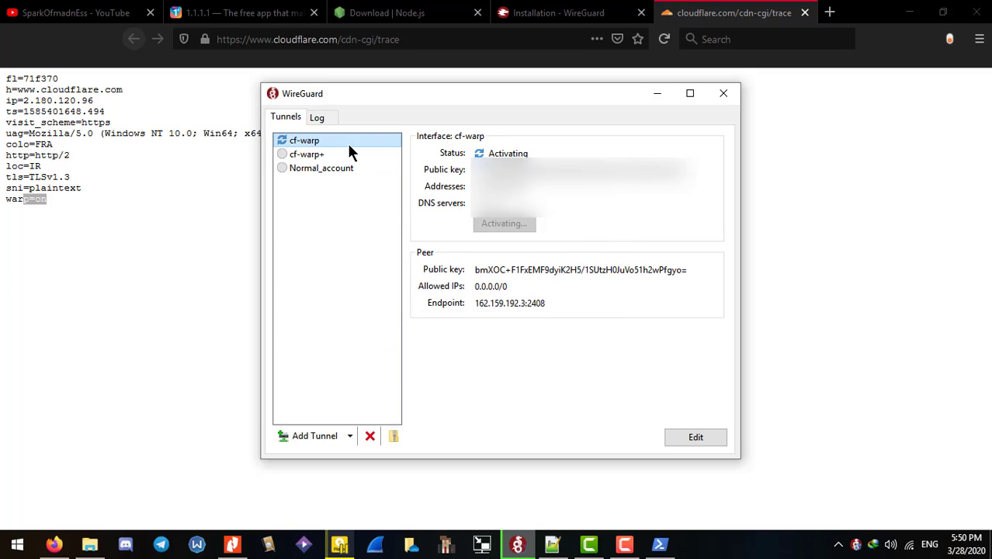
{"action": "left_click", "coordinate": [140, 246]}
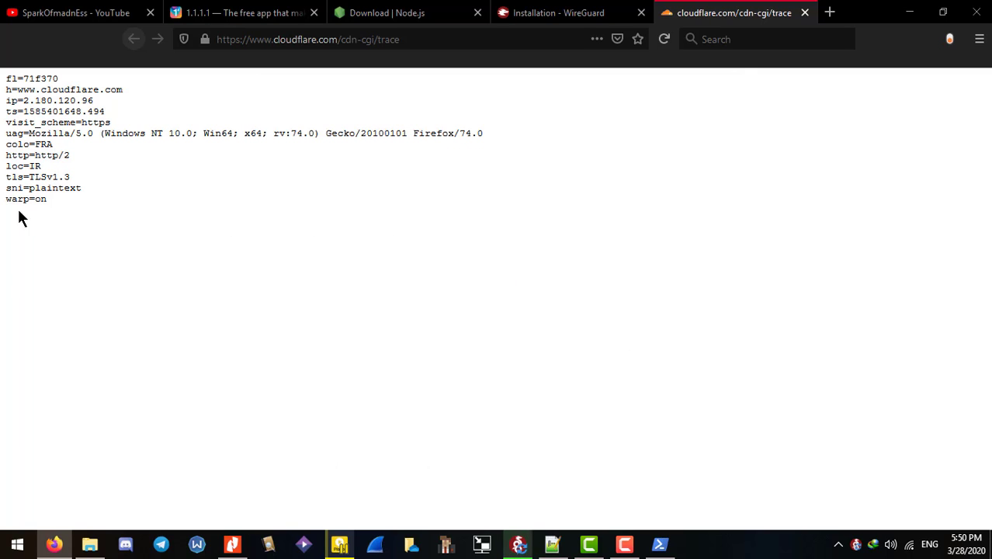
{"action": "left_click", "coordinate": [664, 39]}
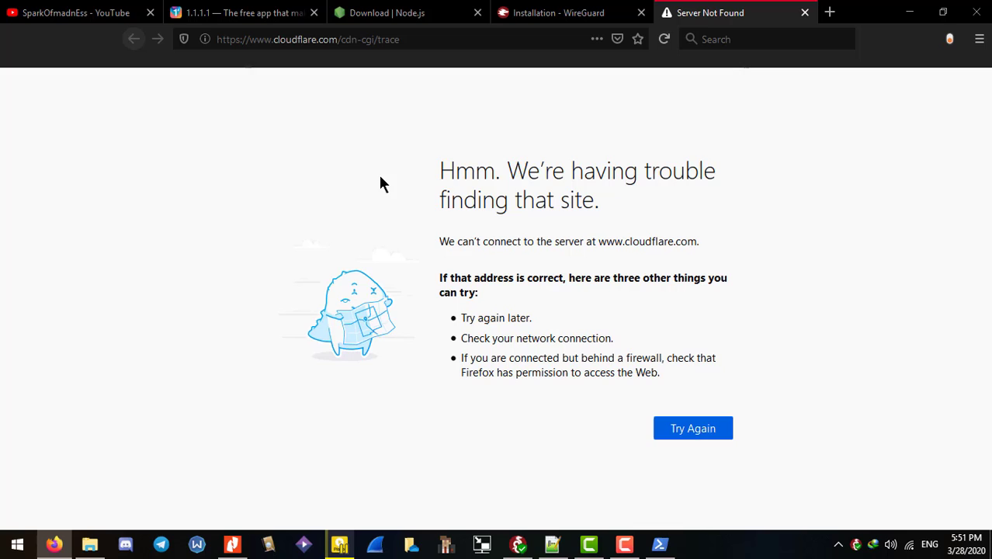
{"action": "left_click", "coordinate": [715, 433]}
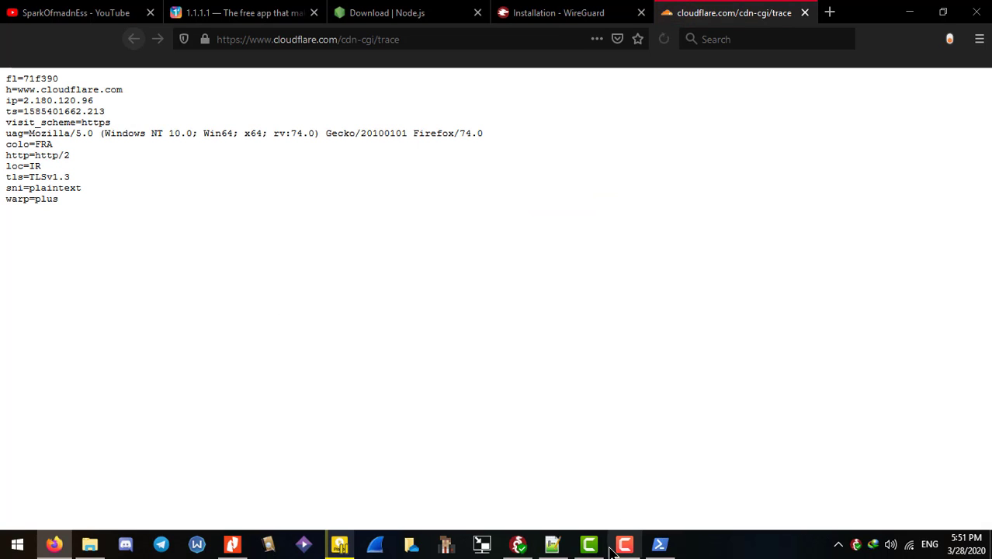
{"action": "mouse_move", "coordinate": [547, 553]}
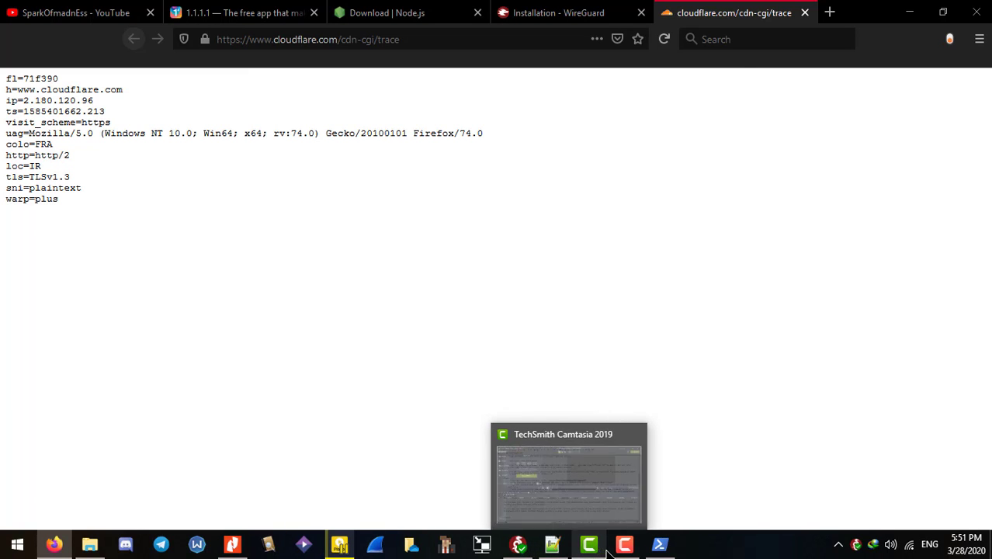
{"action": "mouse_move", "coordinate": [610, 552]}
{"action": "left_click", "coordinate": [659, 545]}
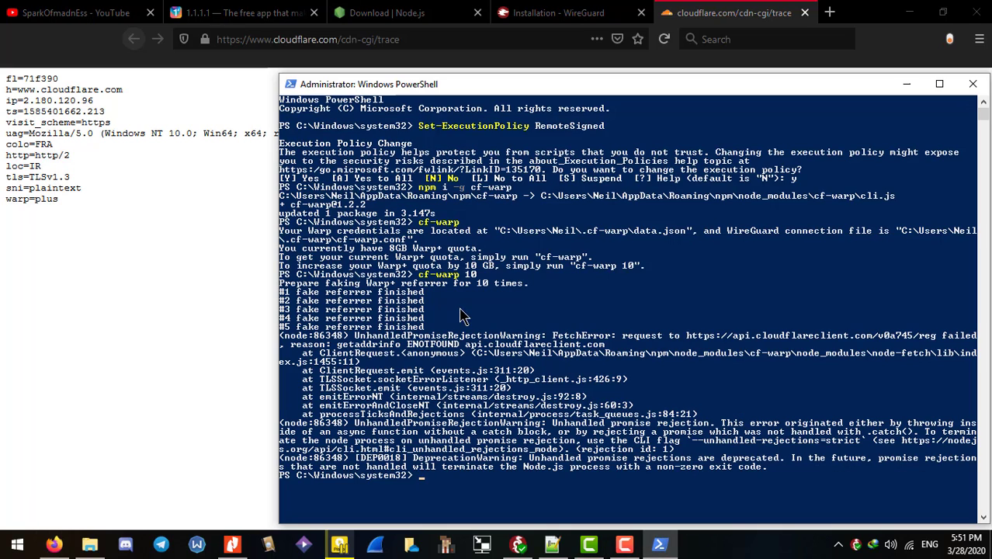
{"action": "left_click_drag", "start_coordinate": [435, 86], "coordinate": [397, 36]}
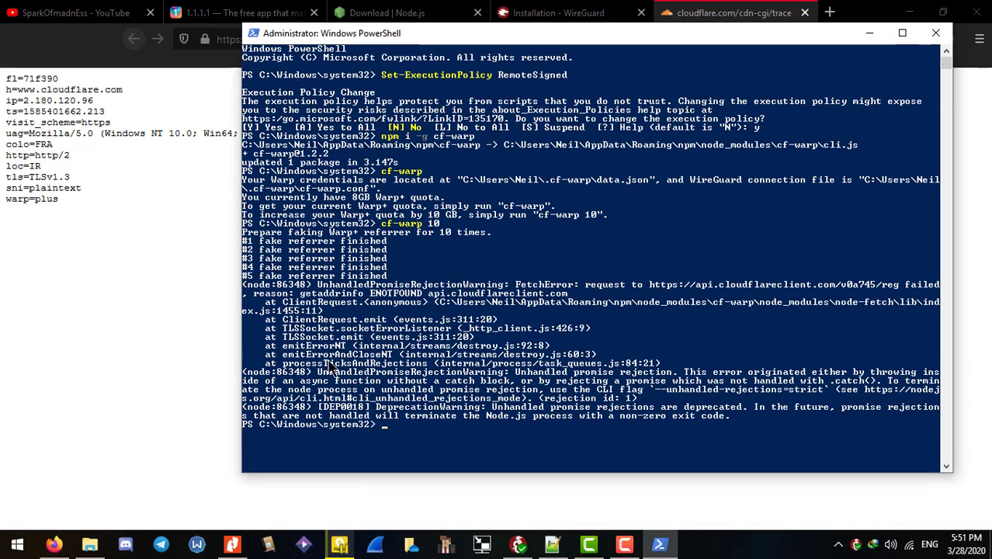
{"action": "left_click_drag", "start_coordinate": [386, 287], "coordinate": [388, 260]}
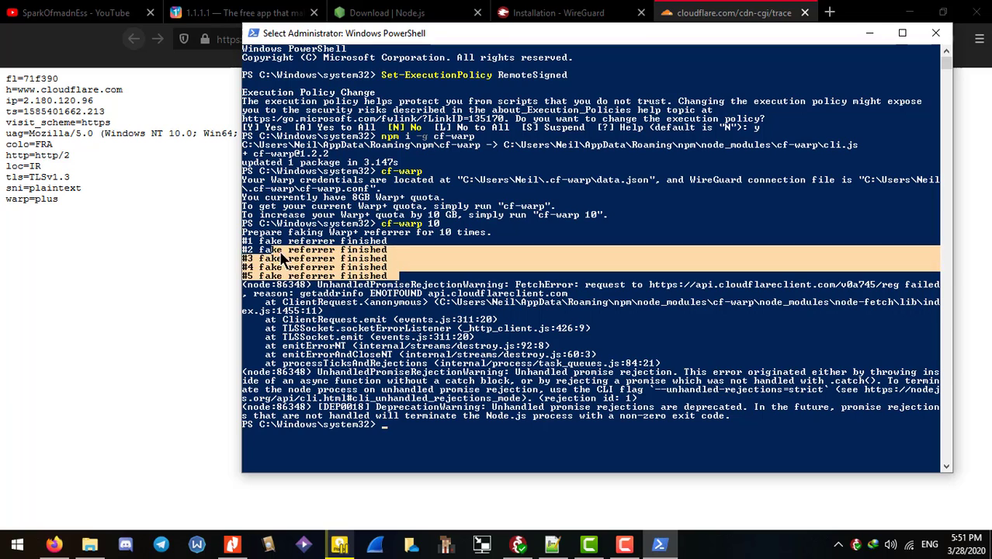
{"action": "left_click", "coordinate": [387, 224]}
{"action": "left_click_drag", "start_coordinate": [386, 224], "coordinate": [442, 225]}
{"action": "left_click", "coordinate": [423, 226]}
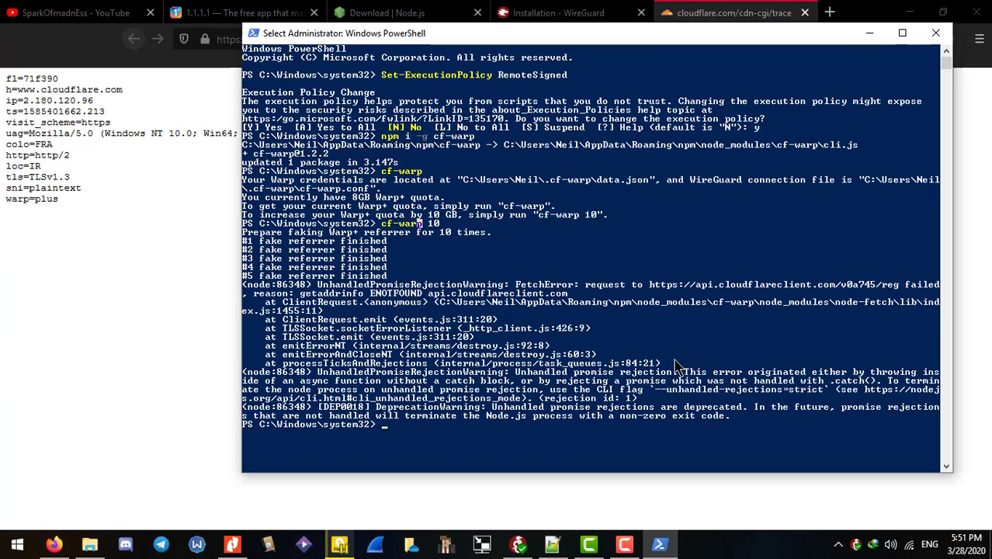
{"action": "left_click", "coordinate": [513, 275]}
{"action": "left_click_drag", "start_coordinate": [237, 284], "coordinate": [427, 371]}
{"action": "left_click", "coordinate": [505, 416]}
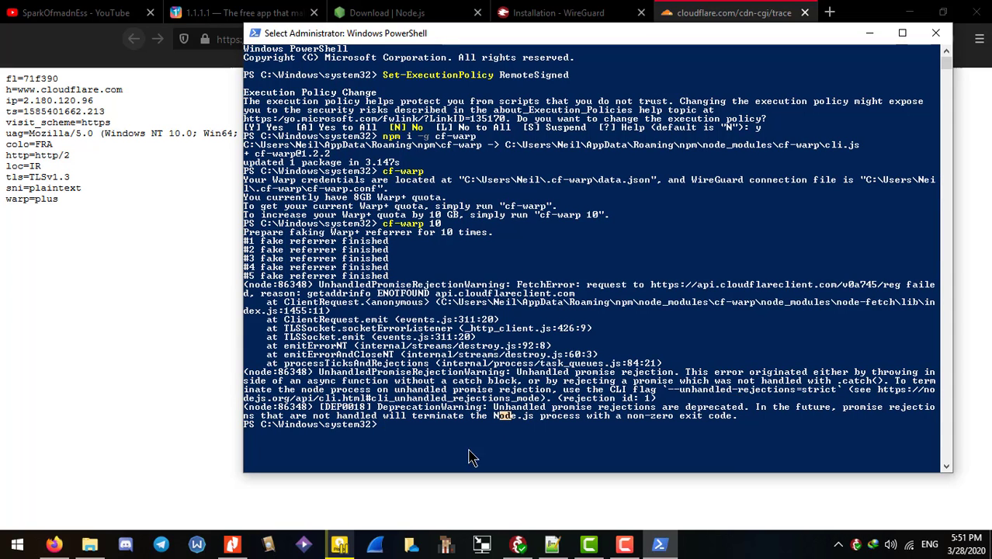
{"action": "left_click_drag", "start_coordinate": [760, 419], "coordinate": [233, 284]}
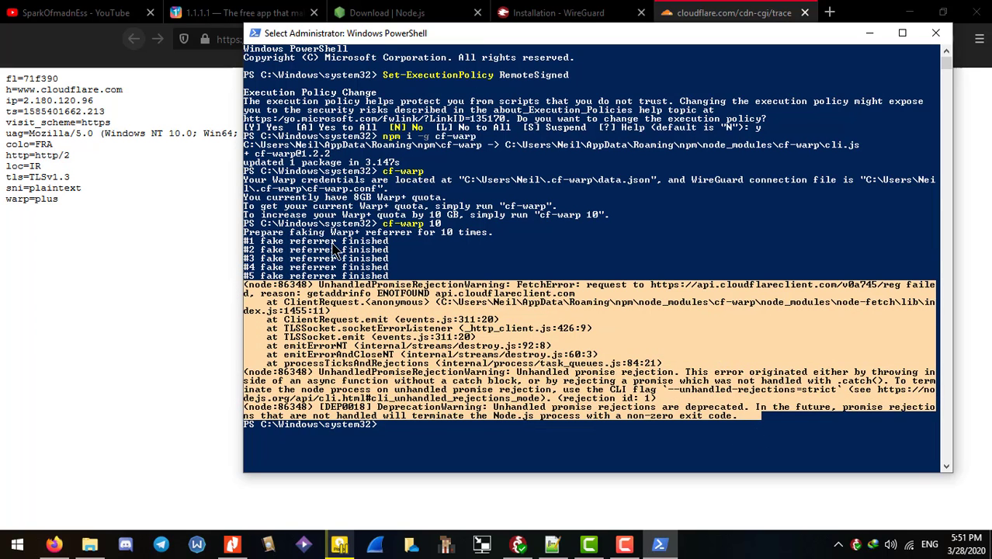